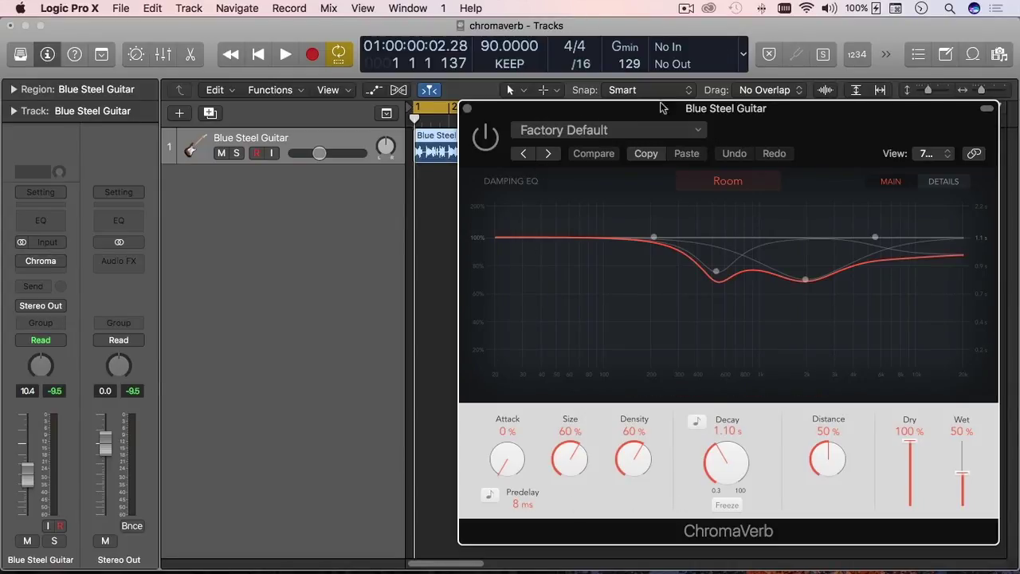
Close the ChromaVerb window and view the Blue Steel Guitar entry in the loop browser before hiding the browser again
click(469, 110)
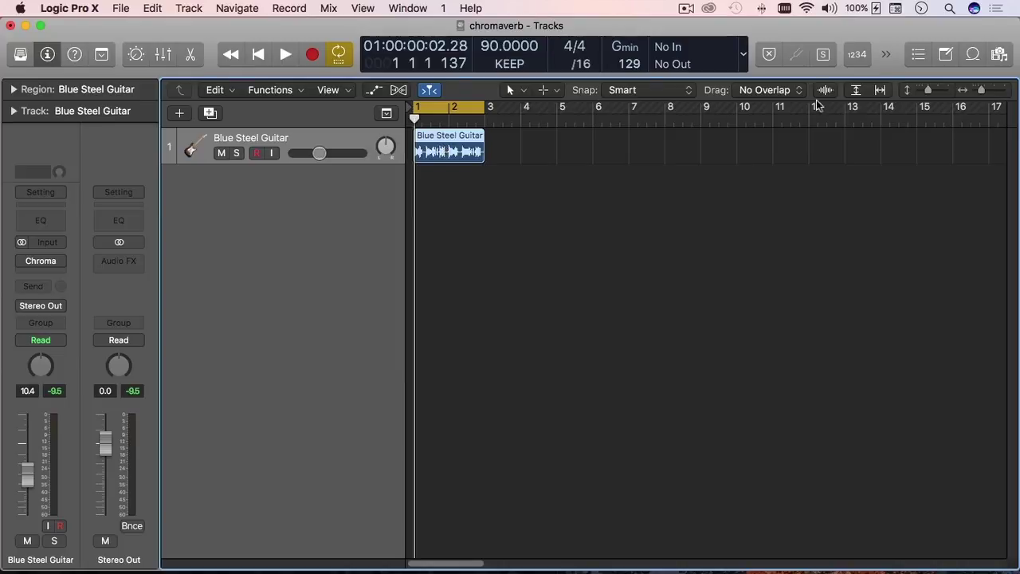
click(972, 55)
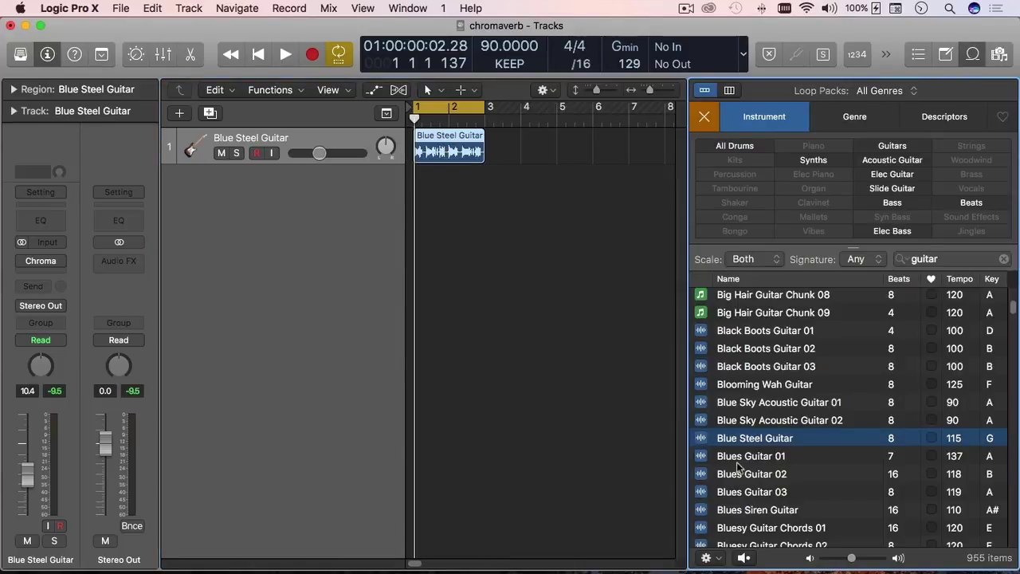
click(972, 55)
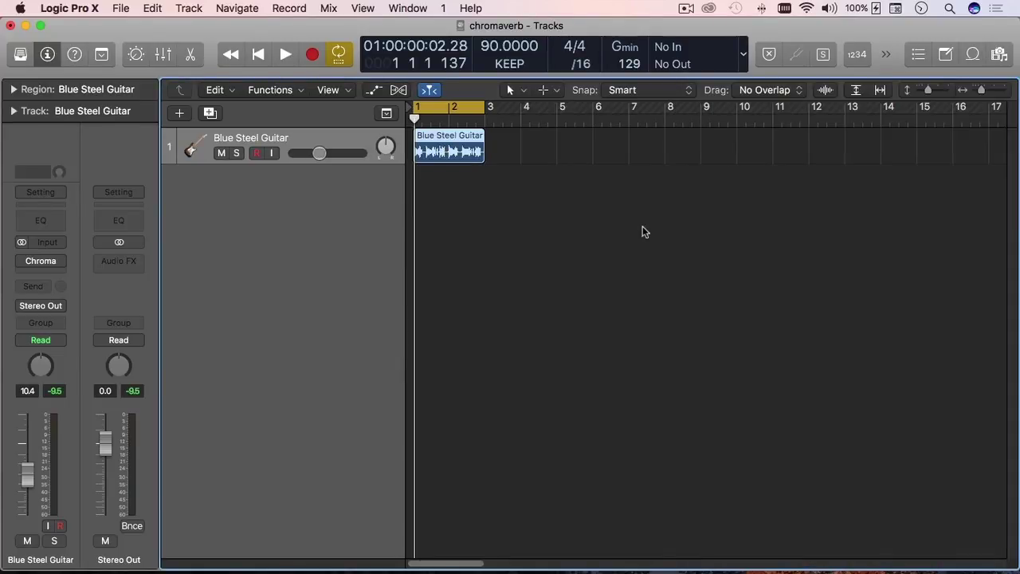
Deselect the Blue Steel Guitar region and play the loop to hear it without reverb
click(642, 226)
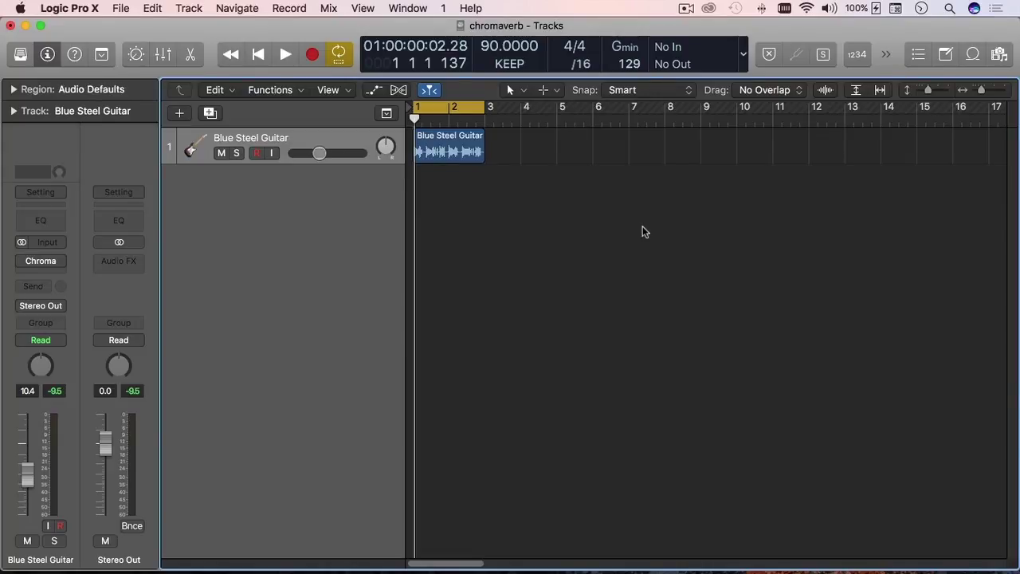
key(space)
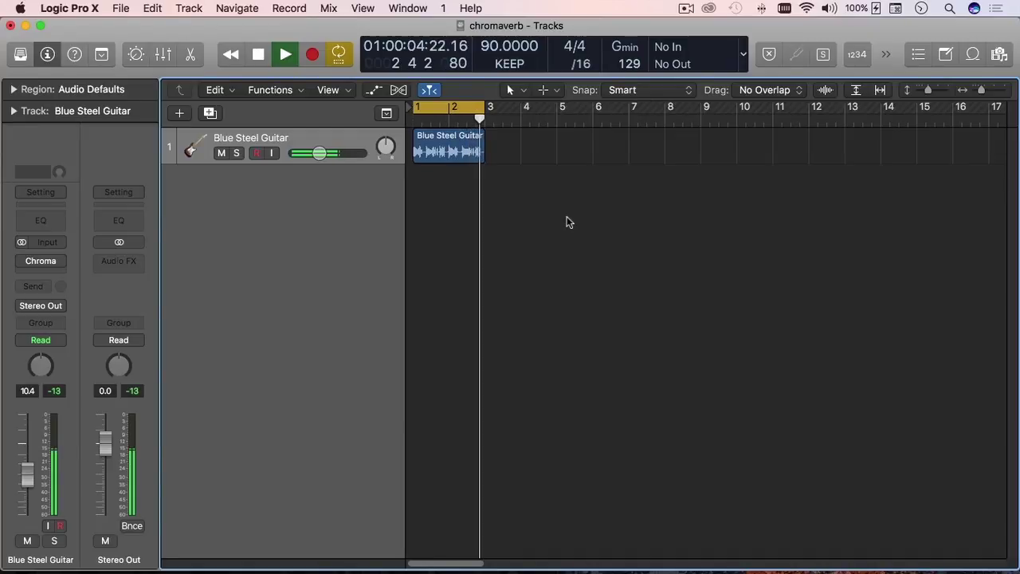
key(space)
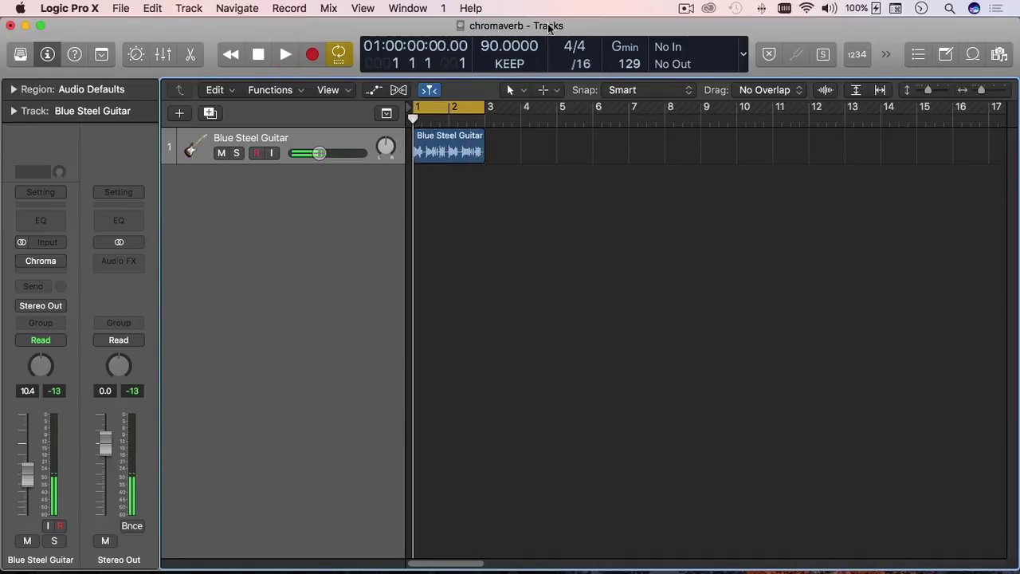
Set the project tempo to 120 and play the guitar loop at the new speed
double_click(509, 46)
text(120)
key(Return)
key(space)
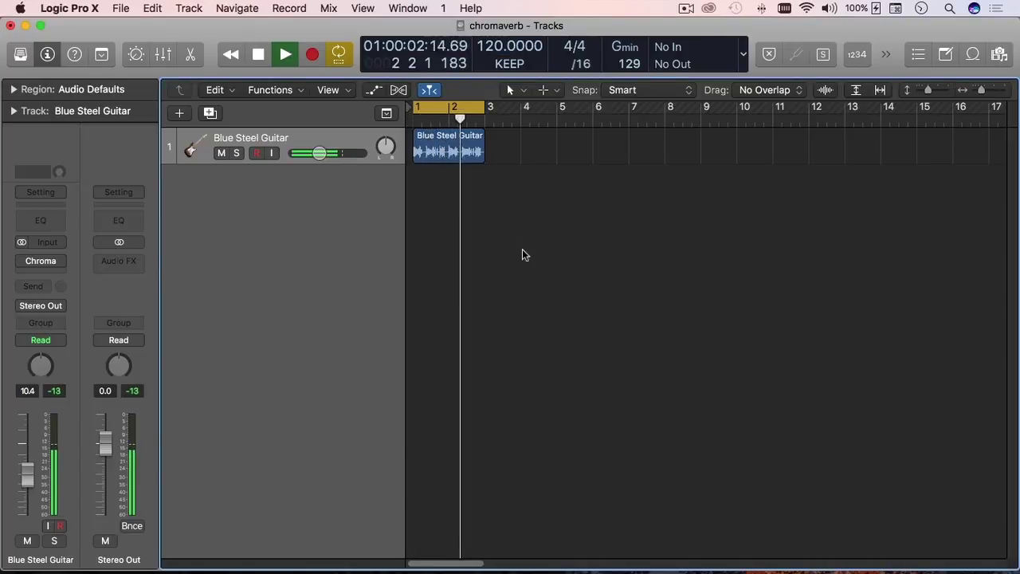
key(space)
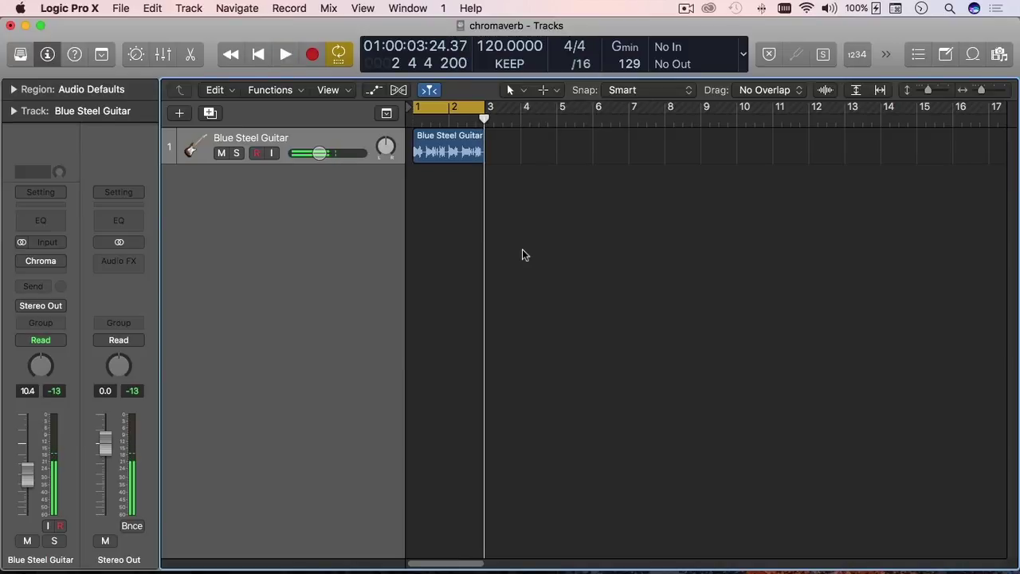
Open ChromaVerb on the guitar track, switch the reverb on and play the loop through it
click(40, 260)
click(492, 139)
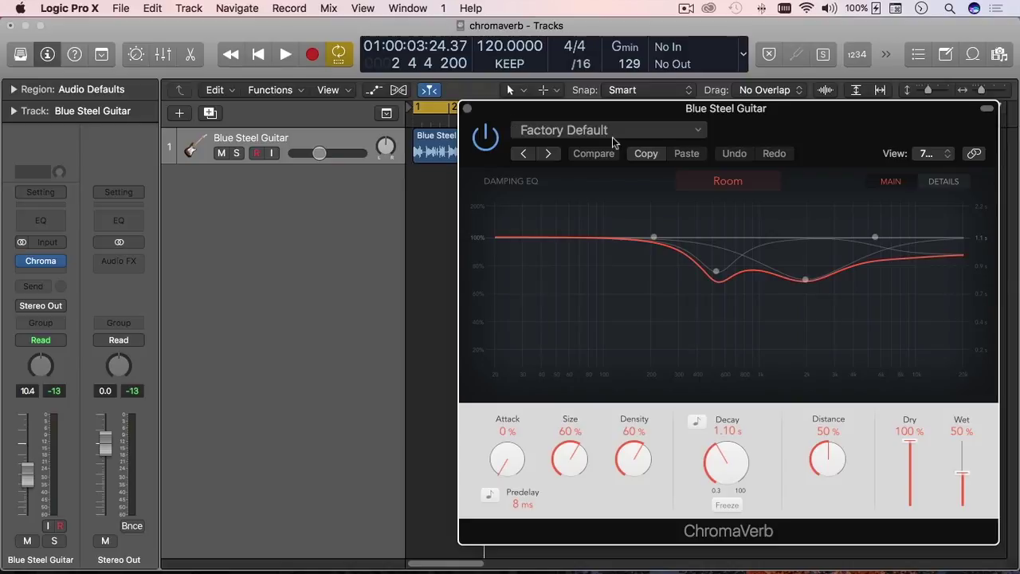
key(space)
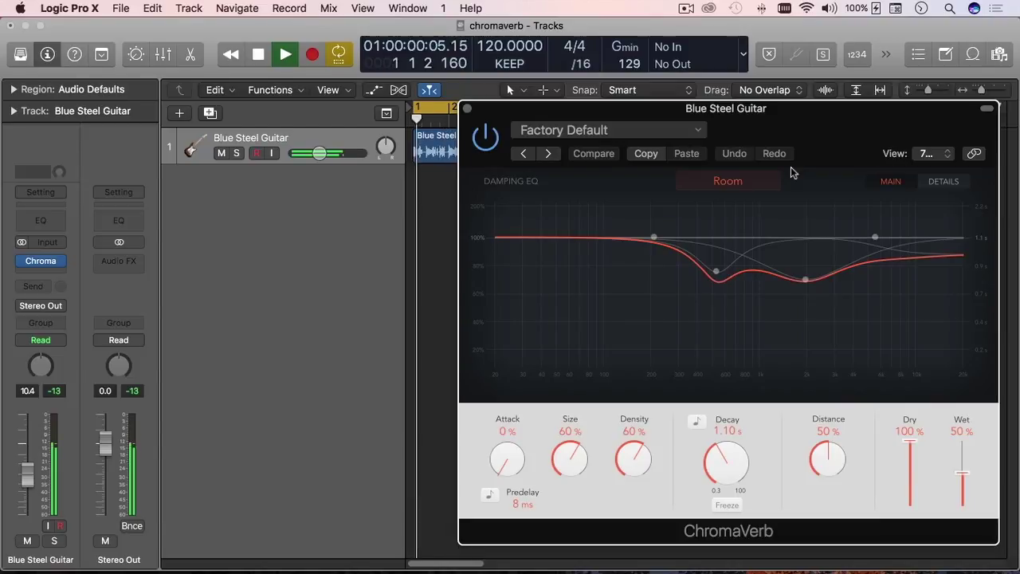
key(space)
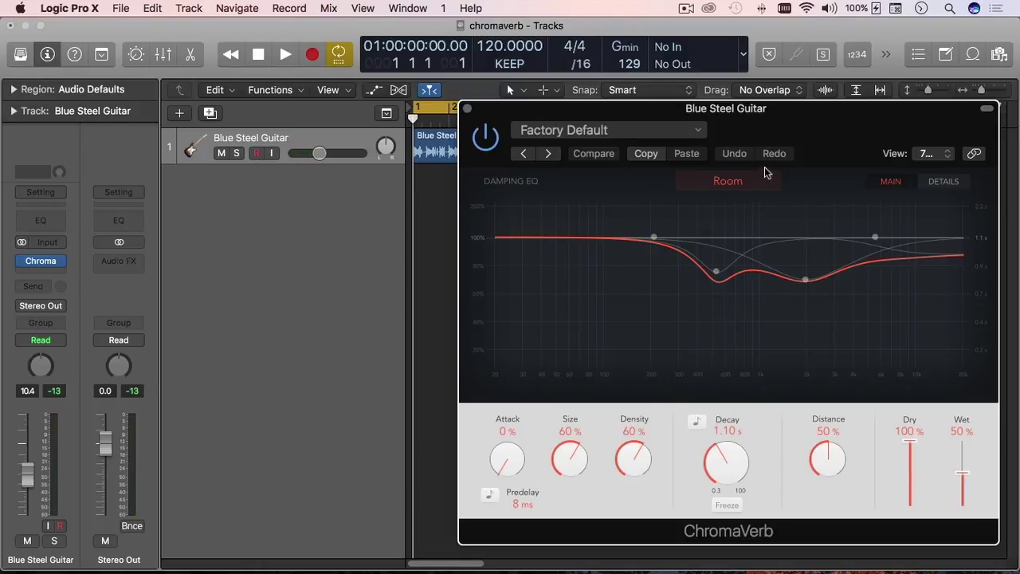
Compare ChromaVerb's Details view containing the output EQ with its Main view containing the damping EQ
click(890, 181)
click(940, 185)
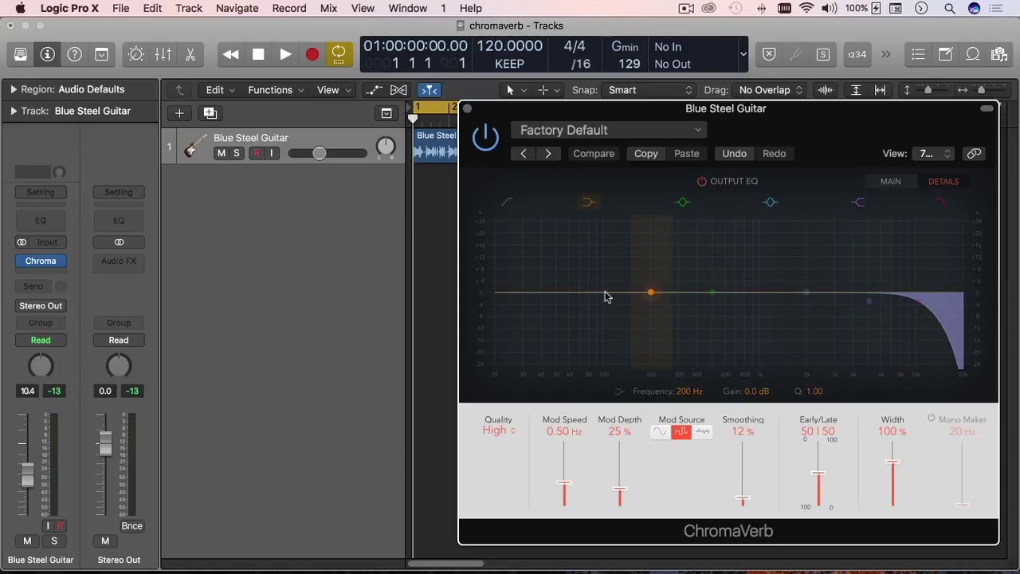
click(890, 181)
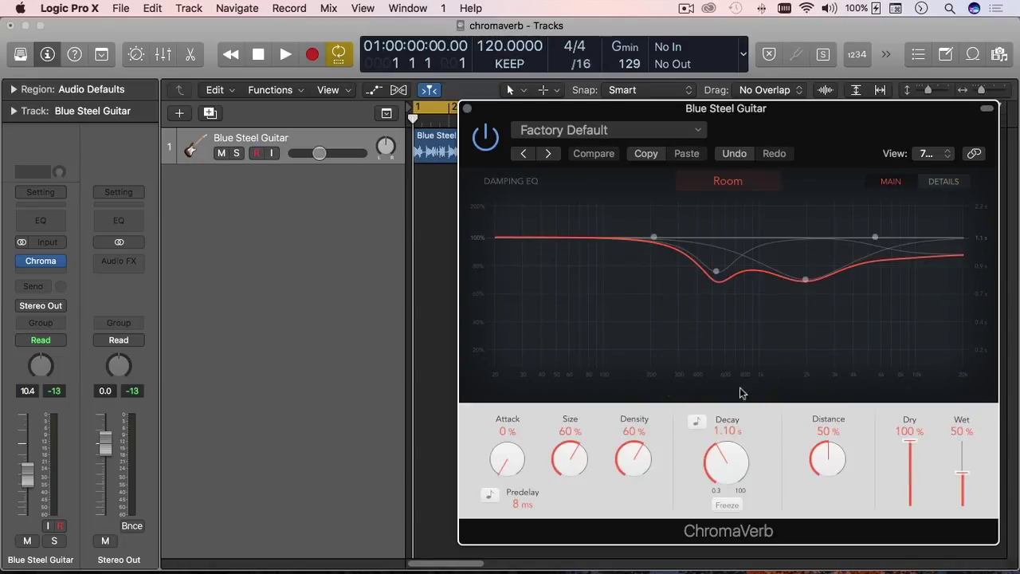
click(945, 183)
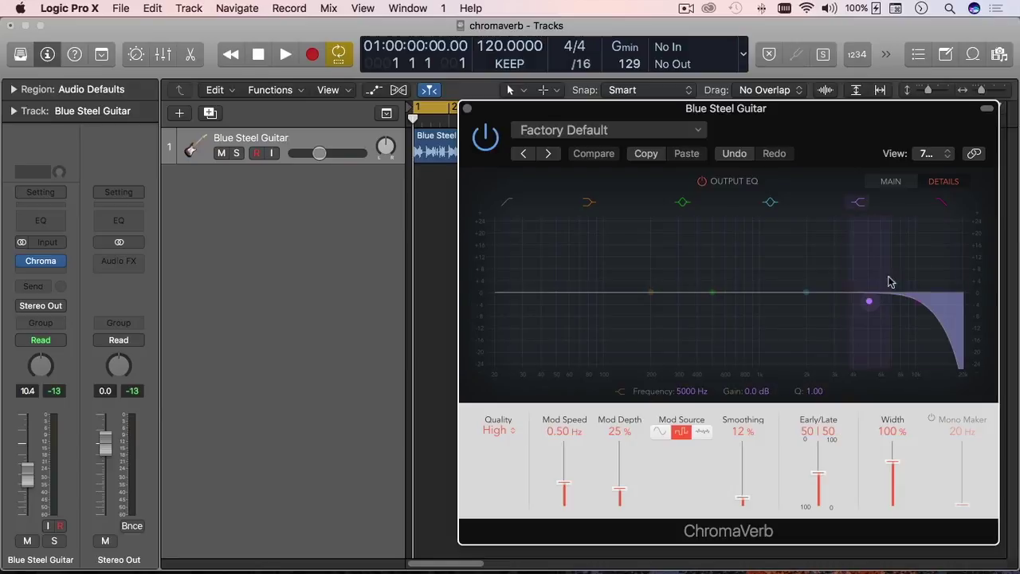
click(893, 183)
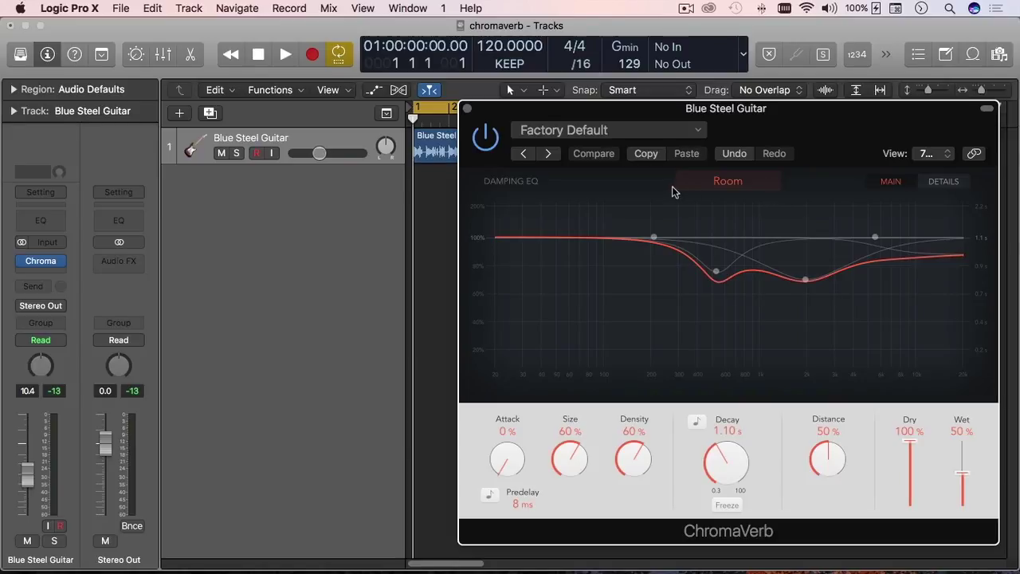
Try the Strange Room and Concert Hall room types and return the reverb to Room
click(764, 180)
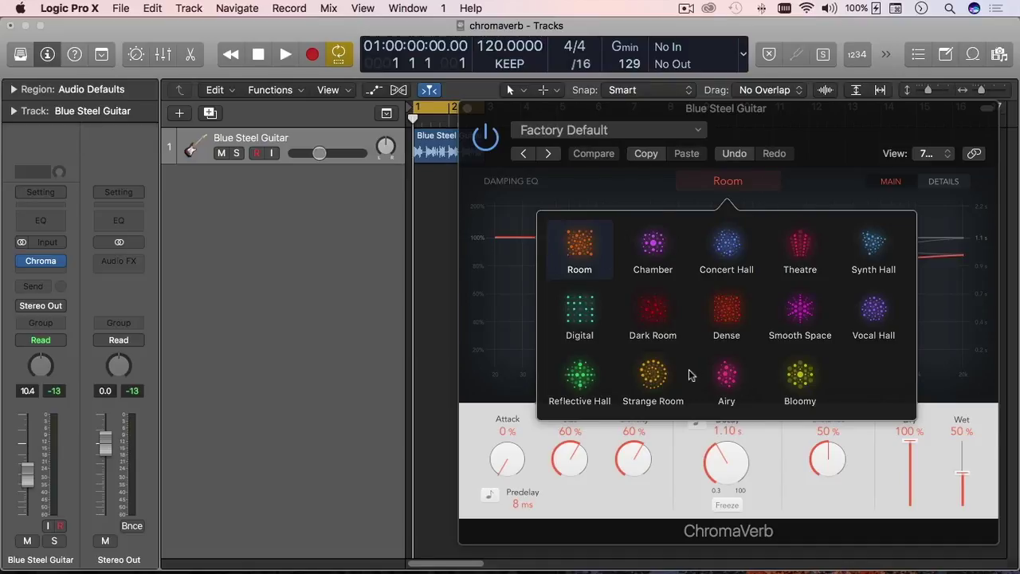
click(654, 374)
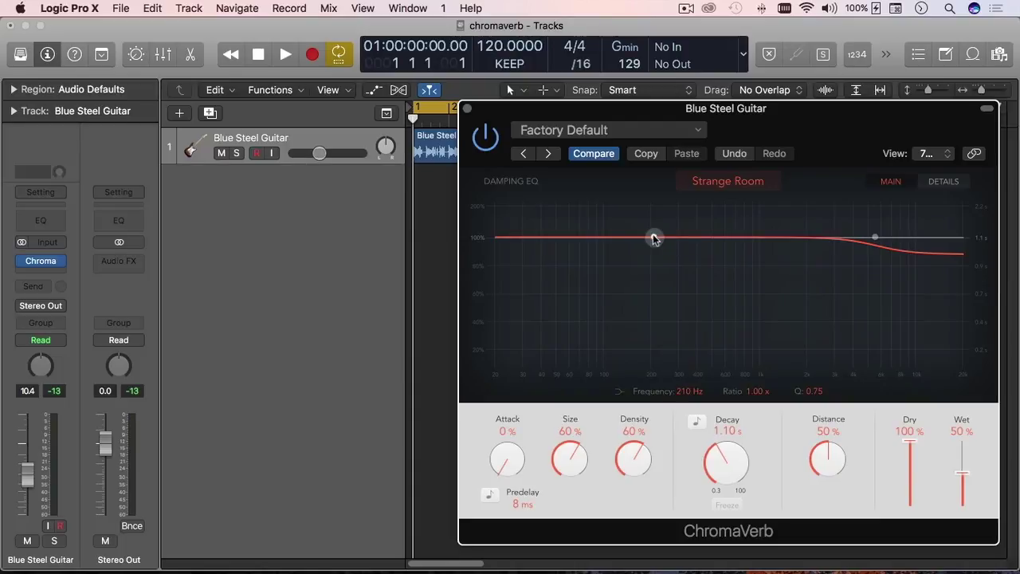
click(752, 182)
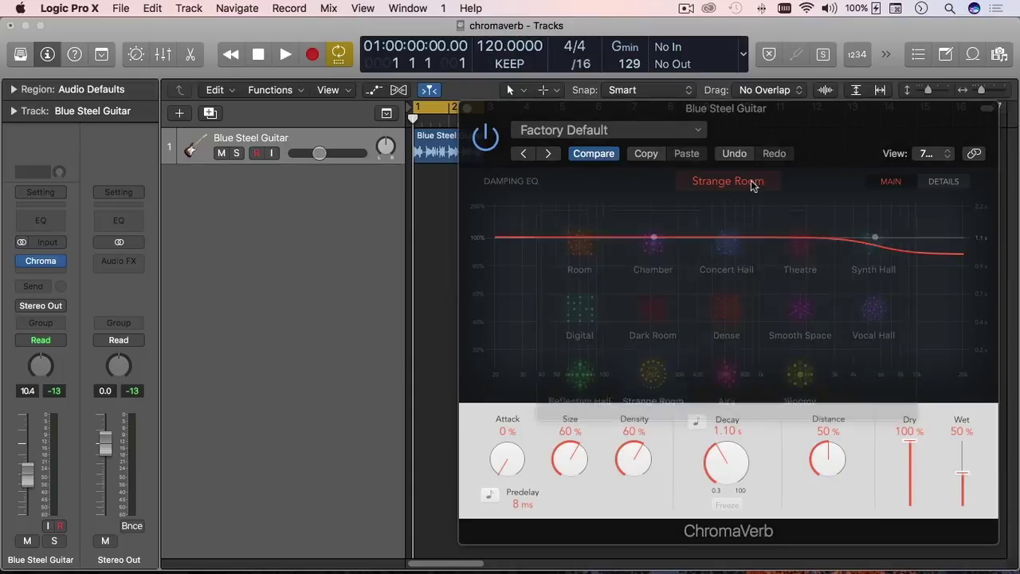
click(732, 253)
click(820, 518)
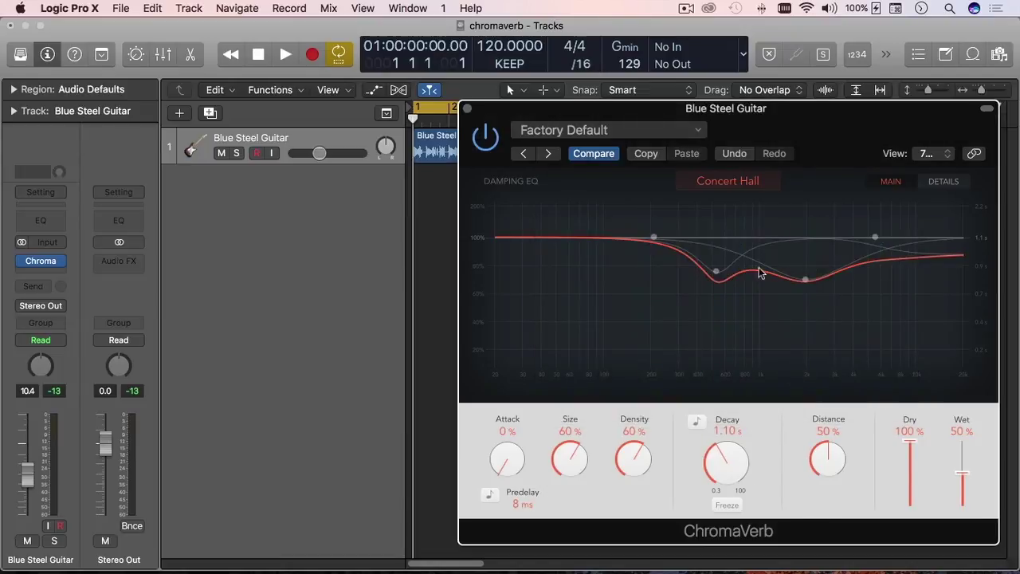
click(757, 183)
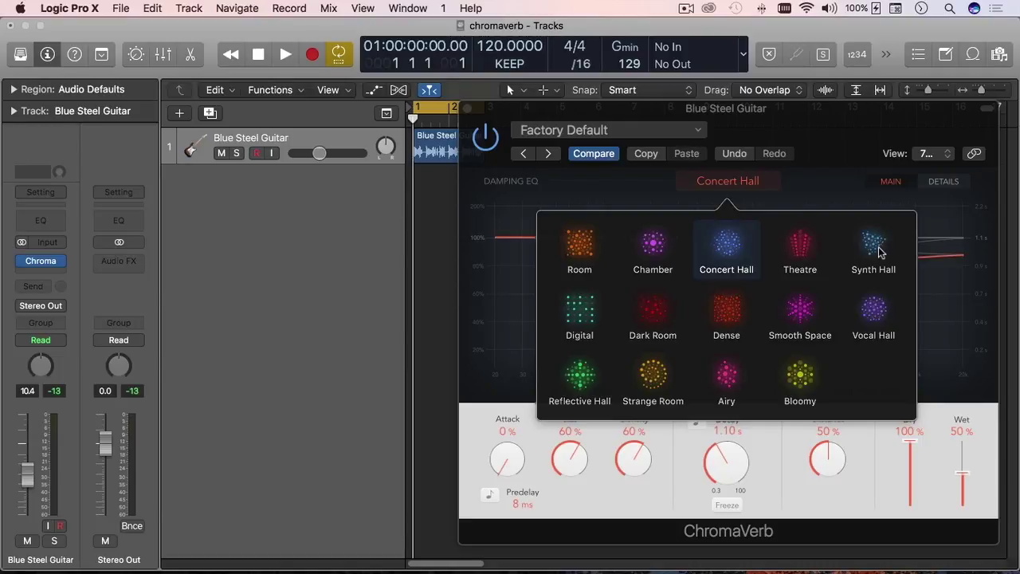
click(583, 249)
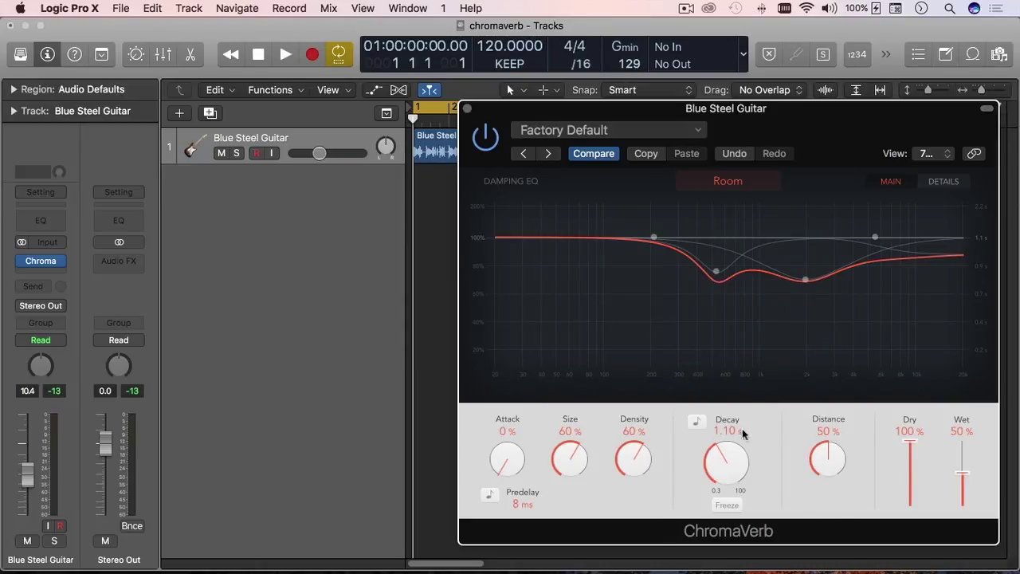
Lower the reverb's decay and sync it to the project tempo at 1/2t
drag(733, 457, 742, 478)
drag(731, 460, 721, 476)
click(696, 421)
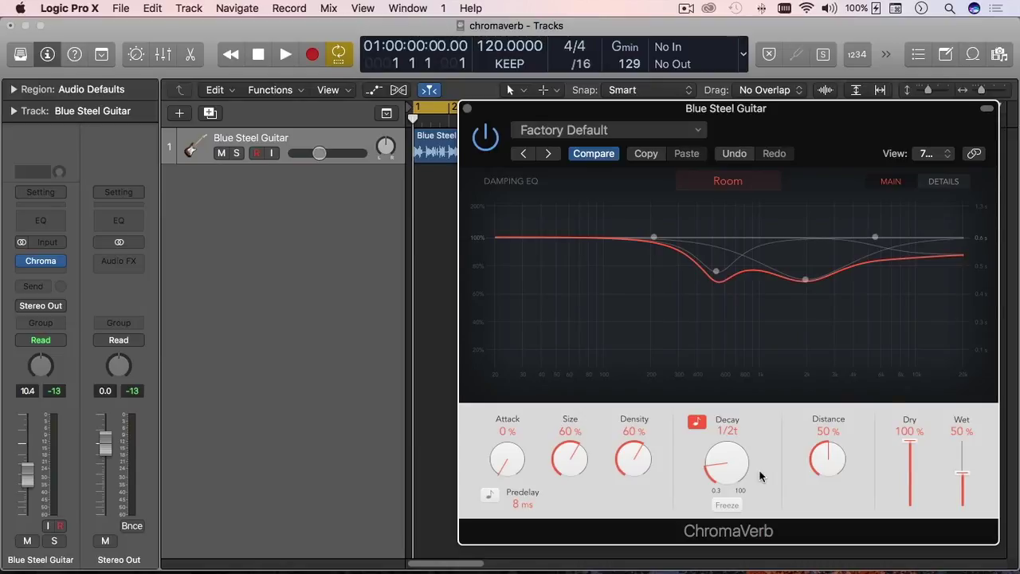
Reduce the reverb's distance to 27% and turn off tempo sync for the decay
drag(830, 456, 844, 499)
mouse_move(824, 466)
mouse_down()
mouse_move(867, 328)
mouse_move(842, 504)
mouse_move(843, 468)
mouse_up()
drag(668, 114, 637, 113)
click(667, 420)
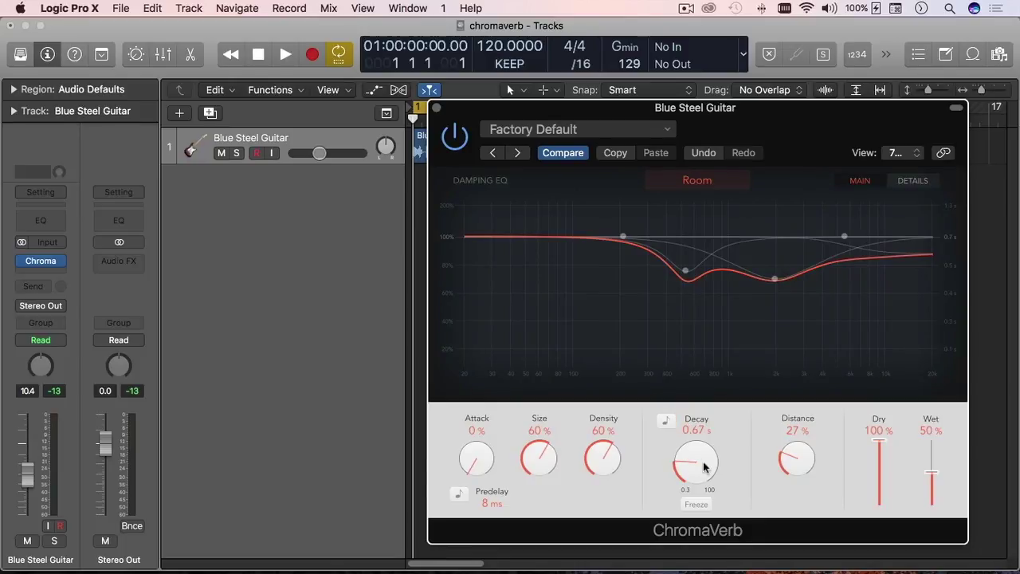
Recall ChromaVerb's default setting and start playback of the loop
click(581, 131)
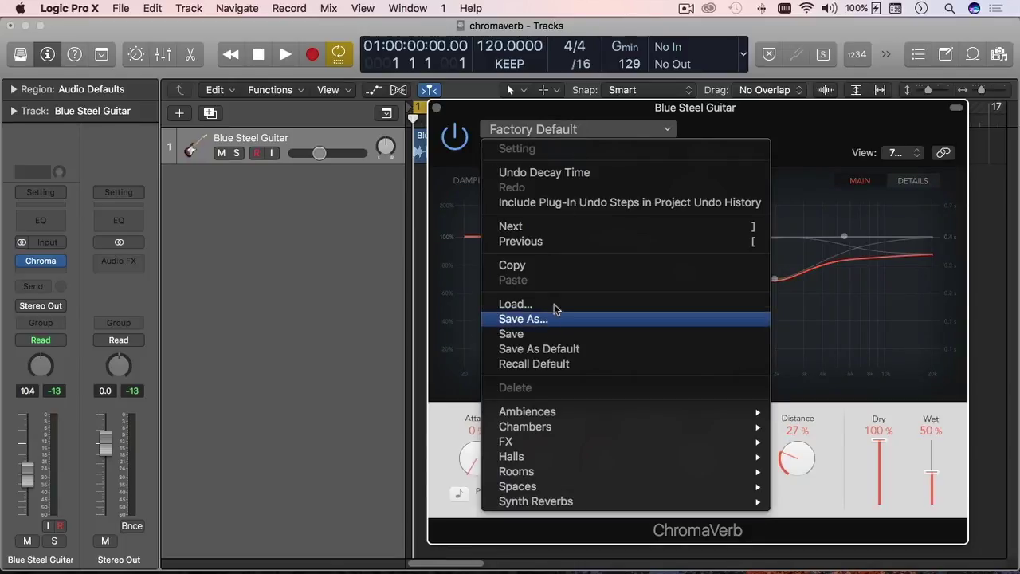
click(550, 364)
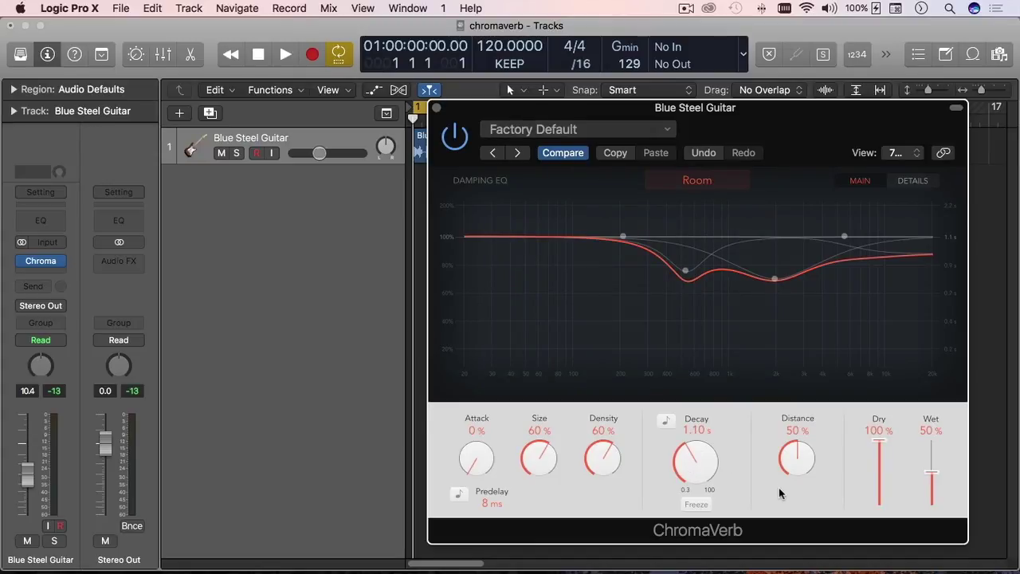
key(space)
Enlarge the ChromaVerb window to a 74% view and reposition it clear of the track header
drag(743, 118, 537, 100)
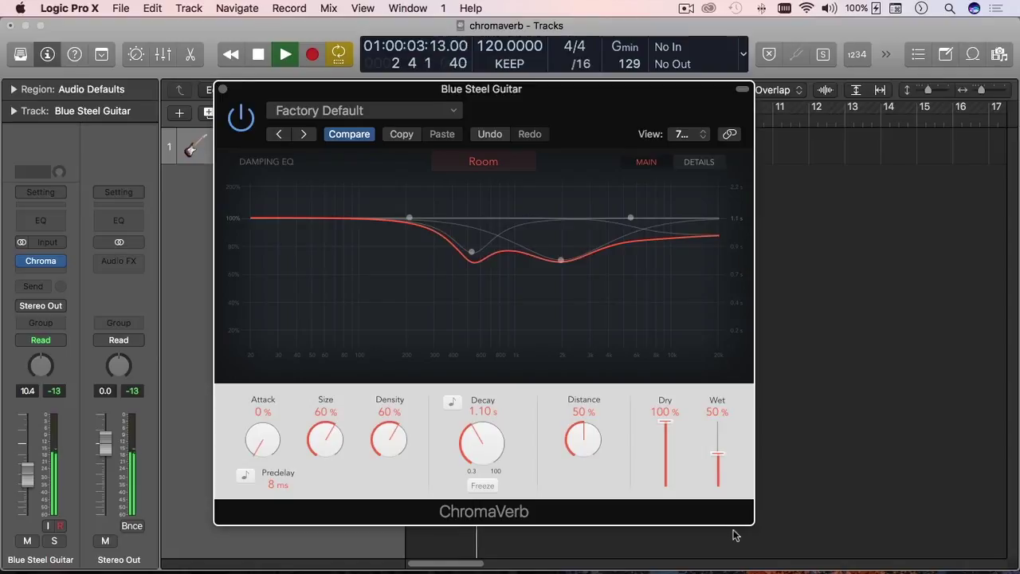
drag(755, 526, 778, 546)
drag(619, 96, 813, 107)
Lower the decay to 0.25 s and raise it to 1.80 s while the loop plays
mouse_move(683, 272)
drag(688, 479, 696, 492)
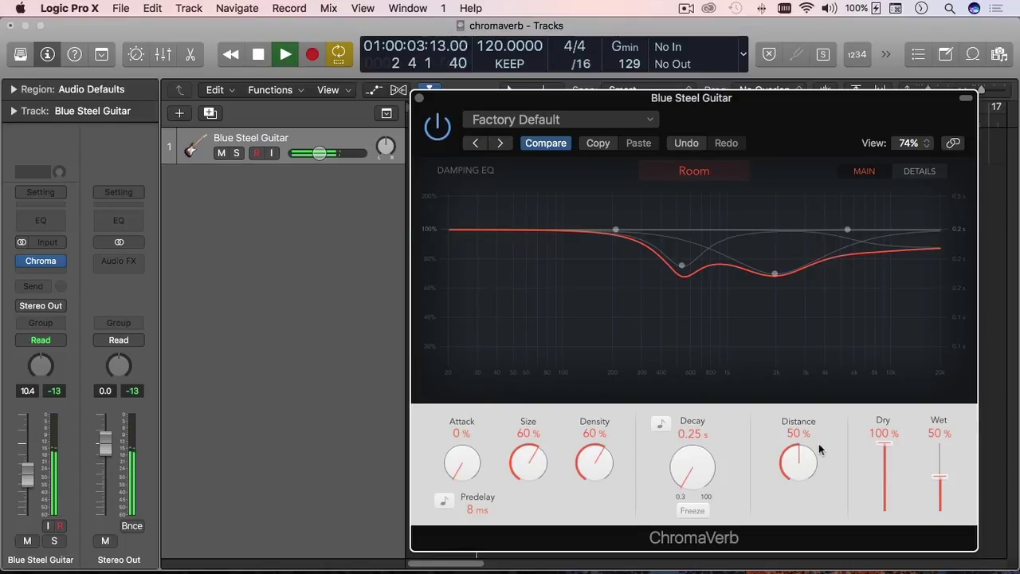
drag(711, 475, 730, 359)
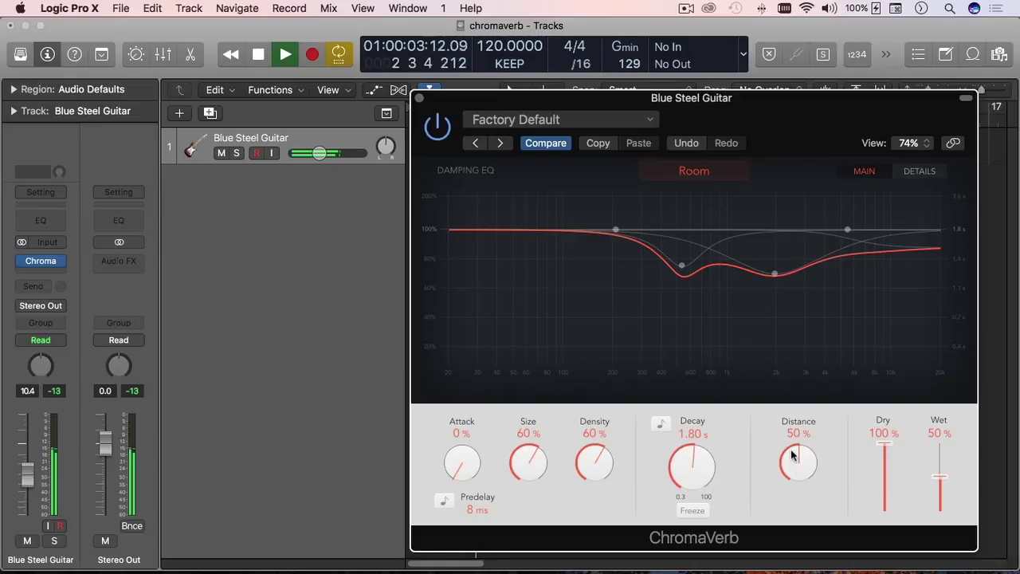
Audition the distance at 17% and 100%, settle it at 29% and stop playback
drag(792, 454, 795, 529)
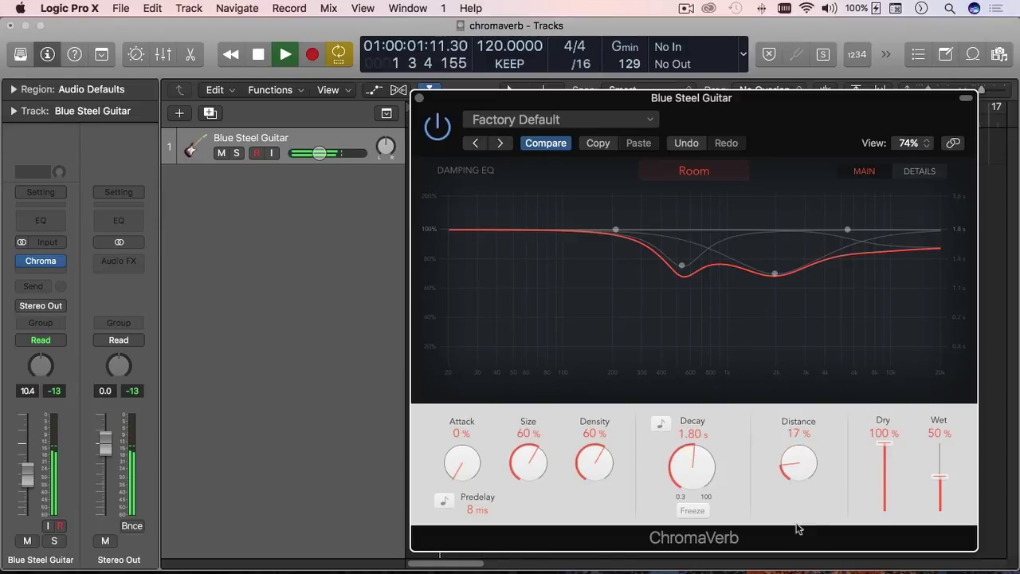
drag(795, 455, 840, 253)
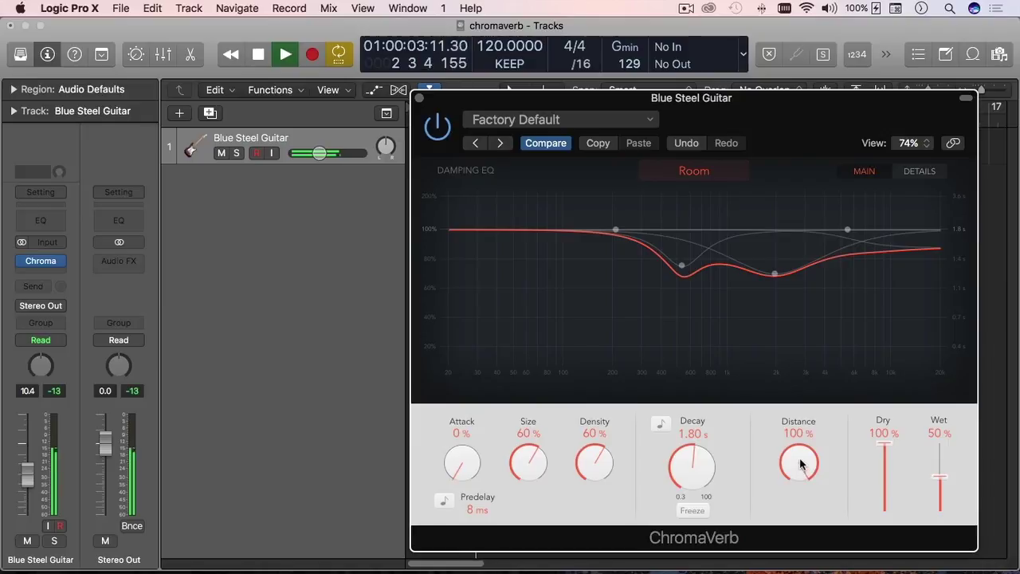
drag(799, 460, 800, 465)
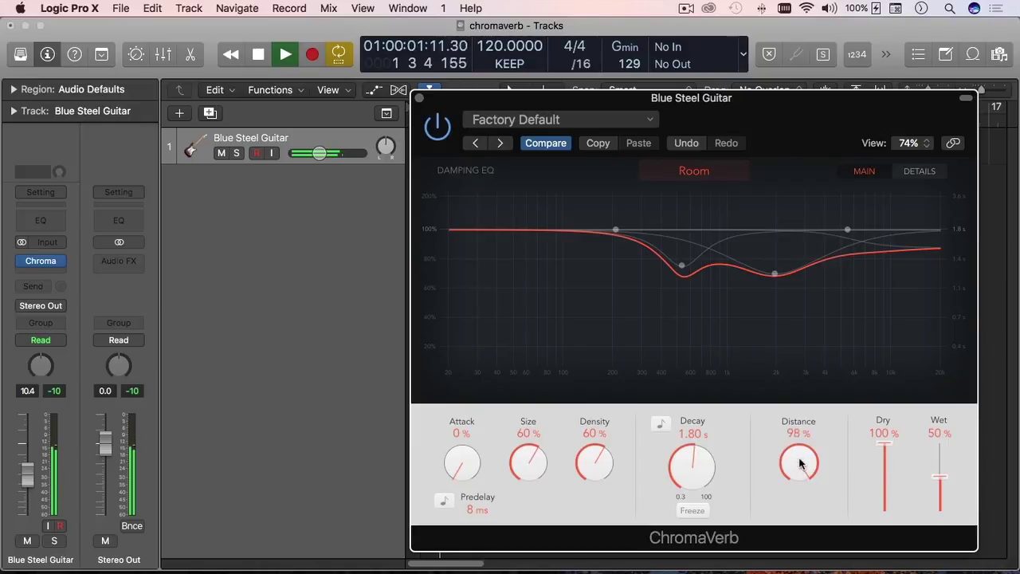
drag(801, 500, 797, 506)
key(space)
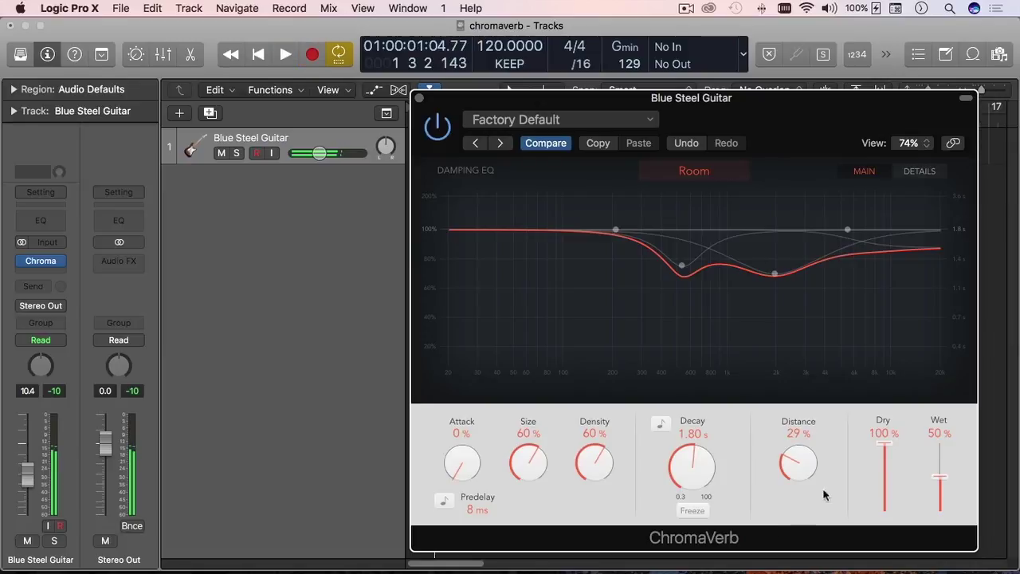
Set the decay to 1.60 s and raise the wet level to 100%
drag(680, 471, 681, 470)
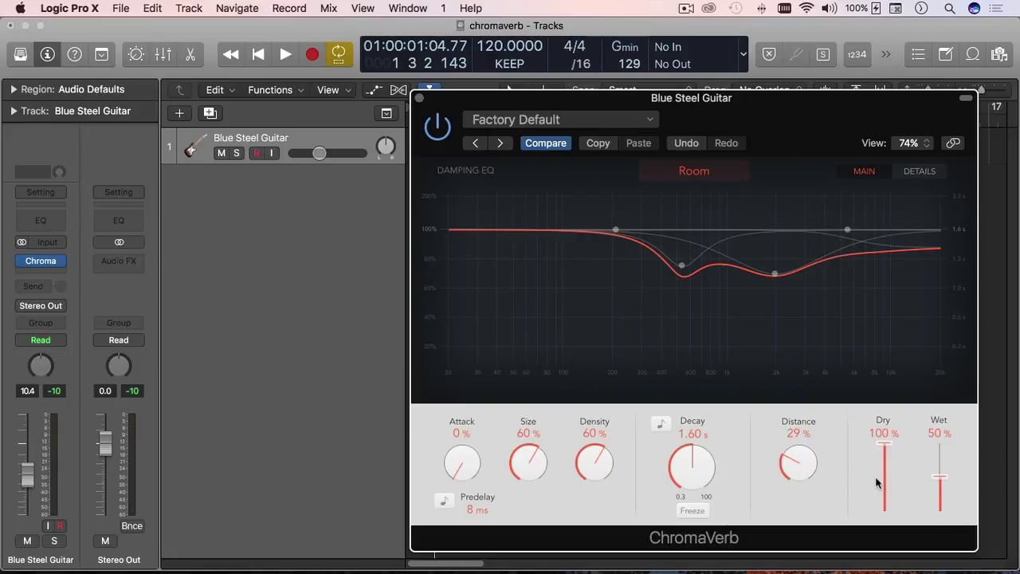
drag(938, 481, 941, 437)
mouse_move(939, 443)
mouse_down()
mouse_move(930, 484)
mouse_move(947, 442)
mouse_up()
Play the loop with the dry level cut to 0% and restore the dry level to 100%
key(space)
drag(884, 444, 885, 514)
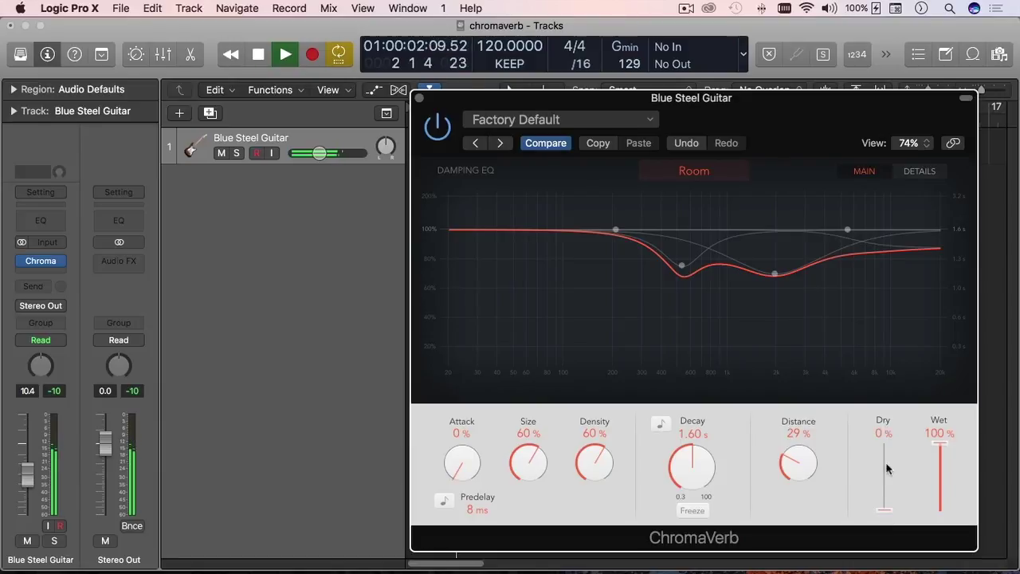
drag(886, 511, 891, 467)
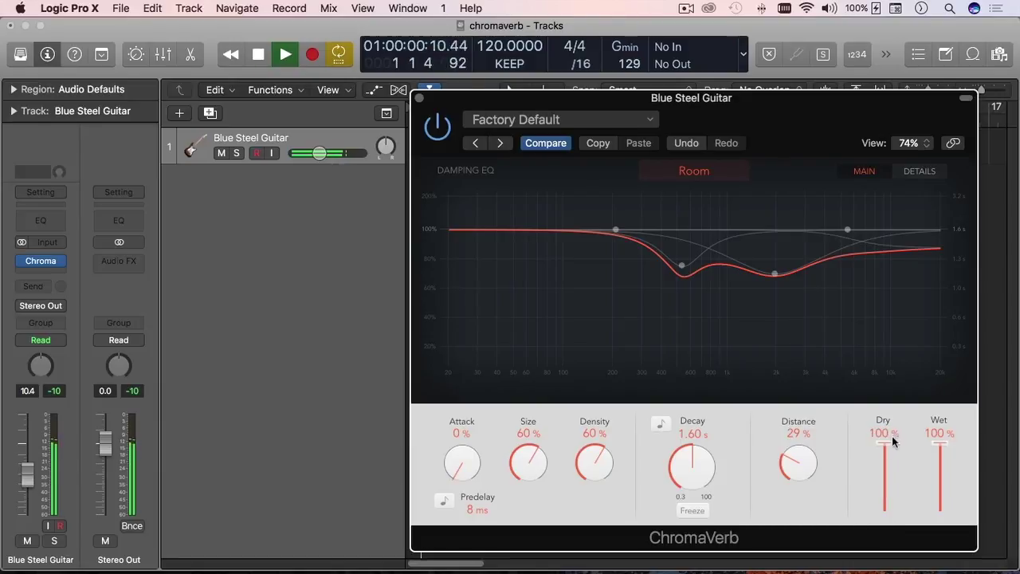
Audition the distance at 100%, shorten the decay to 0.46 s and settle the distance at 65% while the loop plays
drag(788, 473, 826, 297)
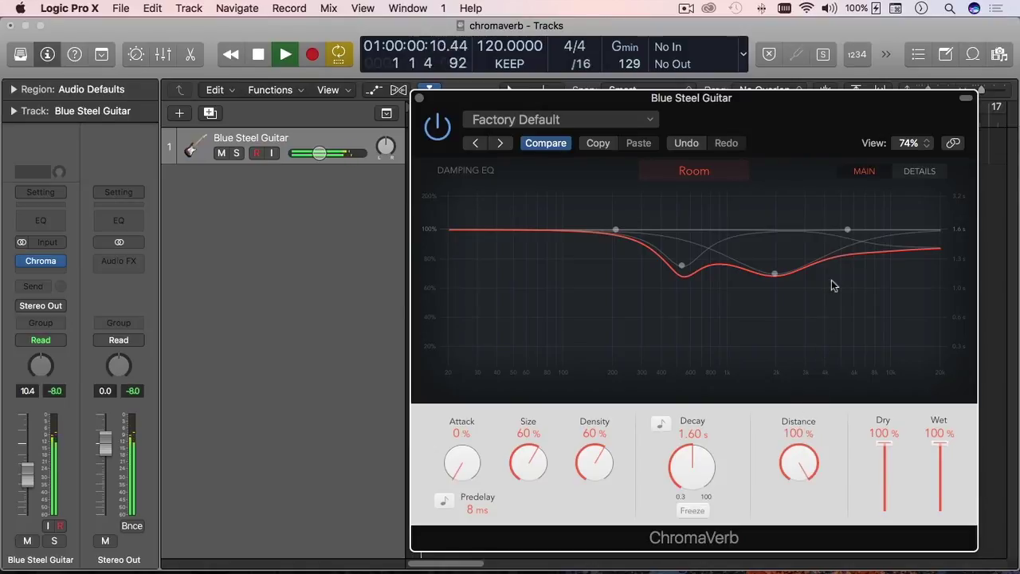
drag(833, 285, 794, 467)
drag(685, 466, 728, 546)
drag(790, 465, 808, 394)
Deepen the damping EQ's low-mid dip at 450 Hz, lower its low shelf to 0.70x at 235 Hz and stop playback
drag(681, 265, 673, 311)
drag(615, 230, 626, 280)
key(space)
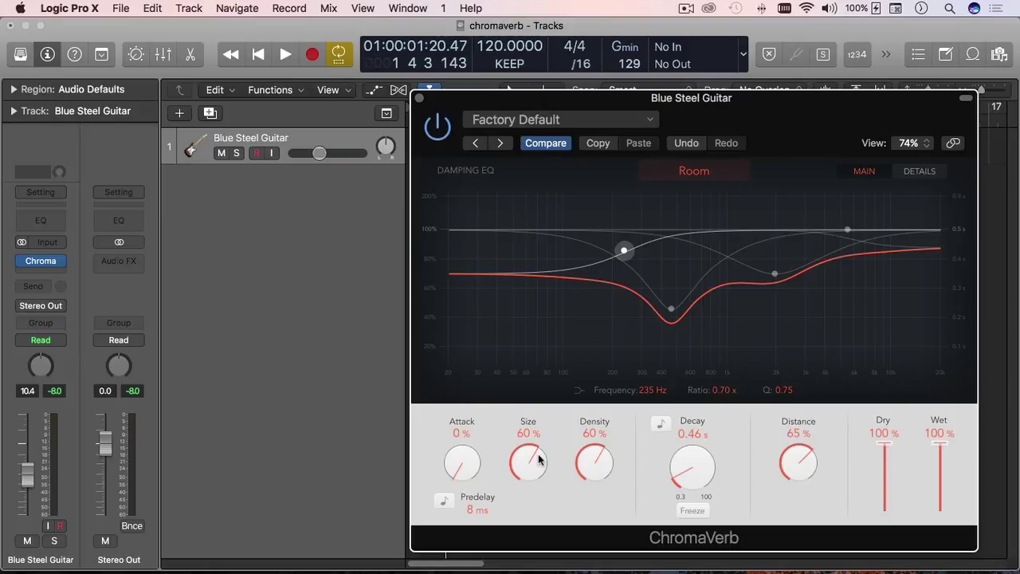
Play the loop and set the reverb size to 55% and the density to 15%
key(space)
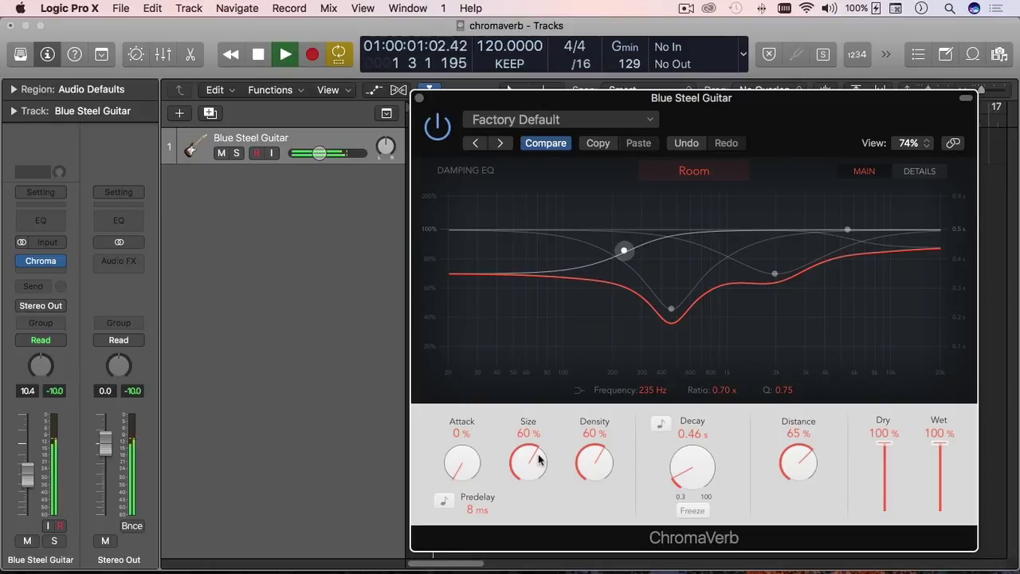
drag(535, 476, 556, 408)
drag(603, 456, 610, 554)
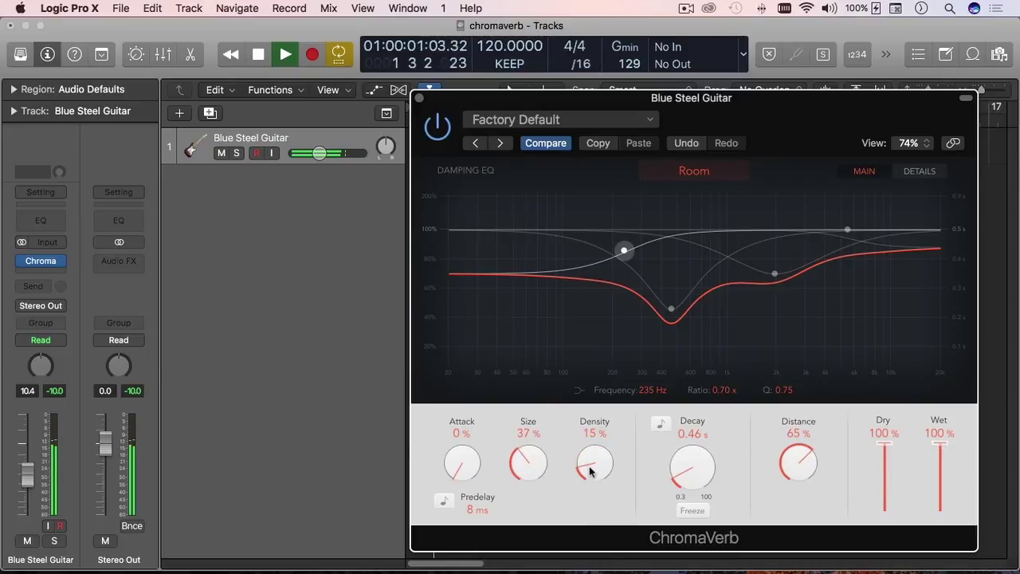
drag(543, 476, 530, 455)
Set the distance to 34% and the decay to 1.20 s
drag(693, 479, 701, 450)
drag(801, 465, 809, 540)
drag(704, 481, 701, 457)
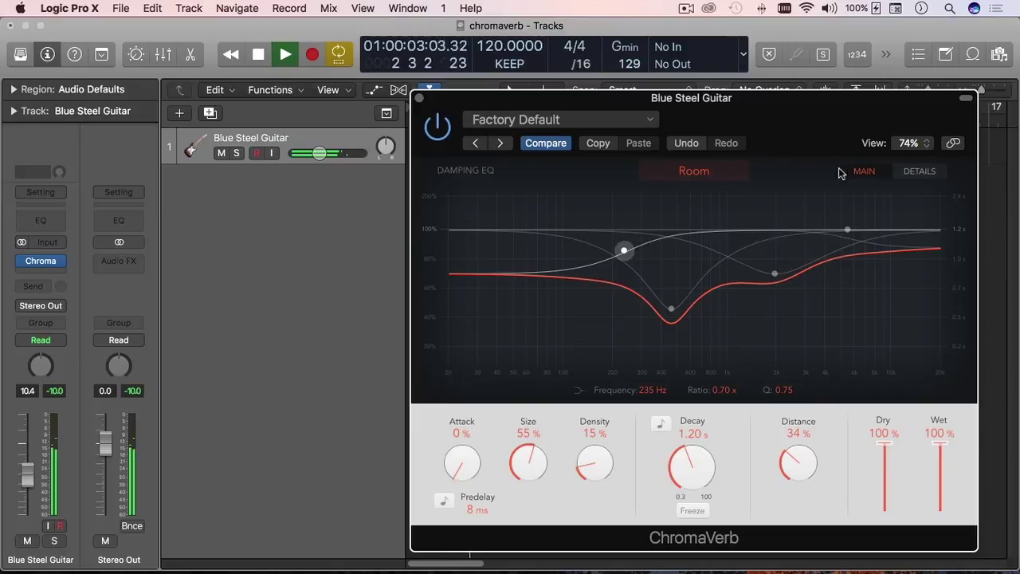
Show the output EQ, cut its high shelf by 24 dB at 15200 Hz and slightly lower its low shelf
click(915, 169)
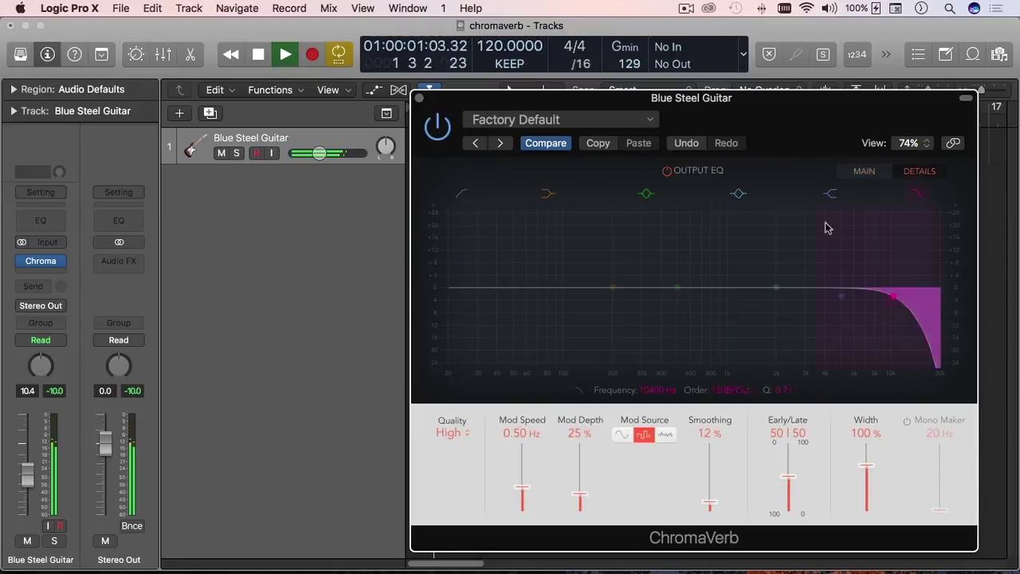
click(843, 304)
drag(842, 304, 858, 382)
mouse_move(618, 294)
mouse_down()
mouse_move(619, 257)
mouse_move(621, 358)
mouse_move(625, 302)
mouse_up()
drag(847, 303, 914, 311)
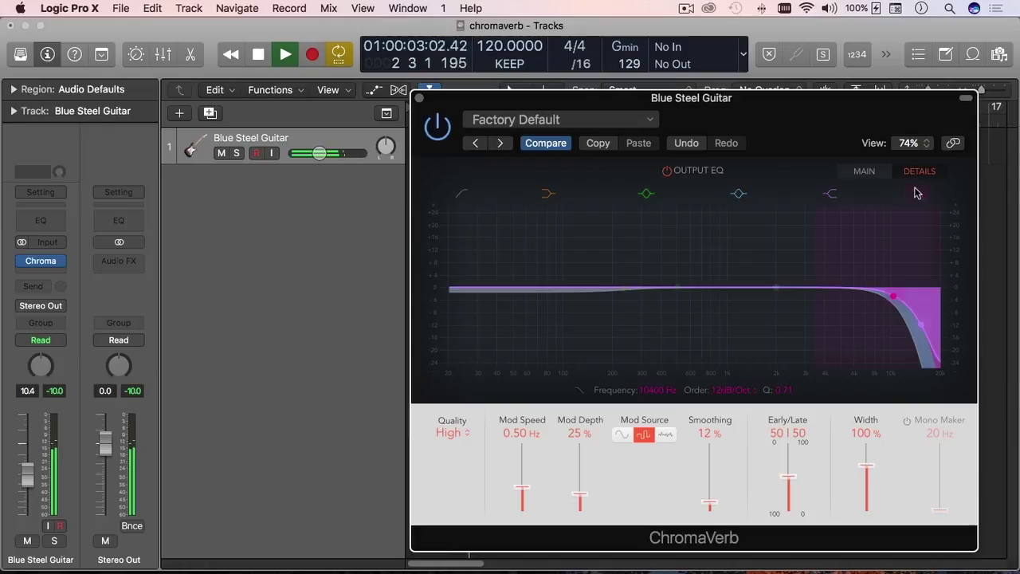
Switch off the output EQ's high-cut band and reshape the high shelf to +7.5 dB at 3900 Hz
click(829, 196)
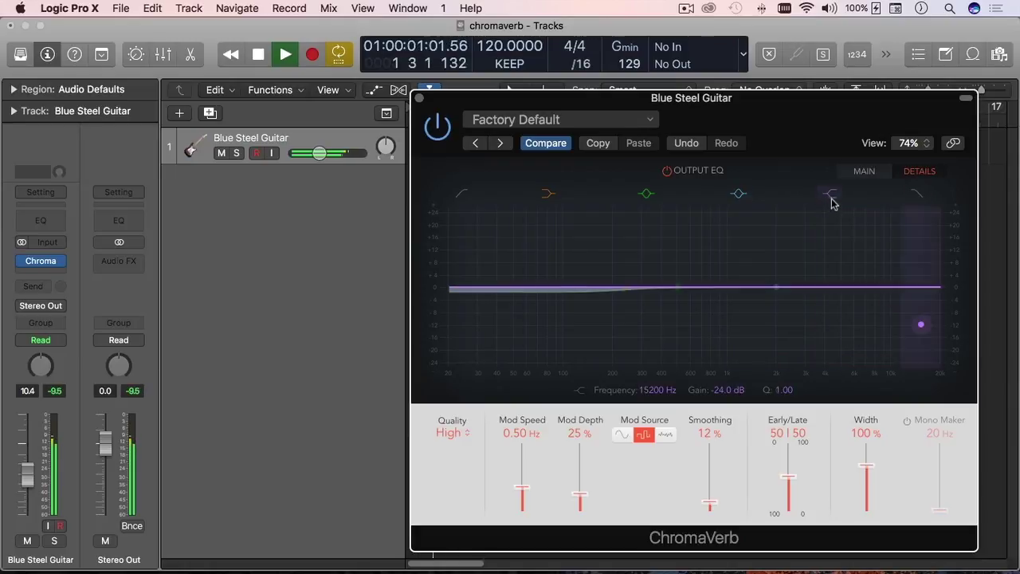
click(829, 195)
drag(921, 322, 822, 223)
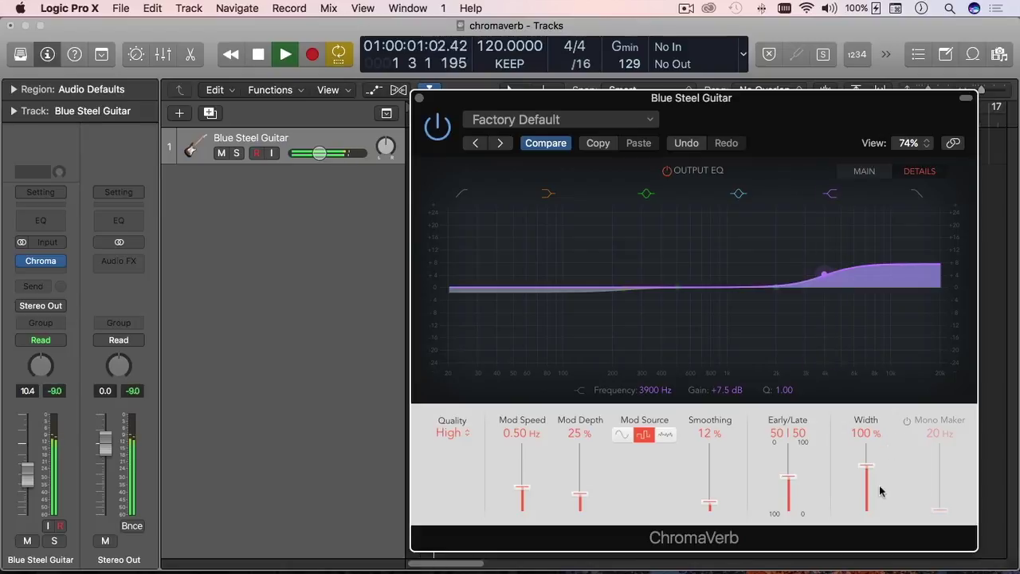
Set the width to 67%, the early/late balance to 67 | 33 and a sine modulation source with 78% smoothing
drag(867, 468, 872, 482)
mouse_move(788, 475)
mouse_down()
mouse_move(789, 505)
mouse_move(788, 488)
mouse_up()
click(619, 437)
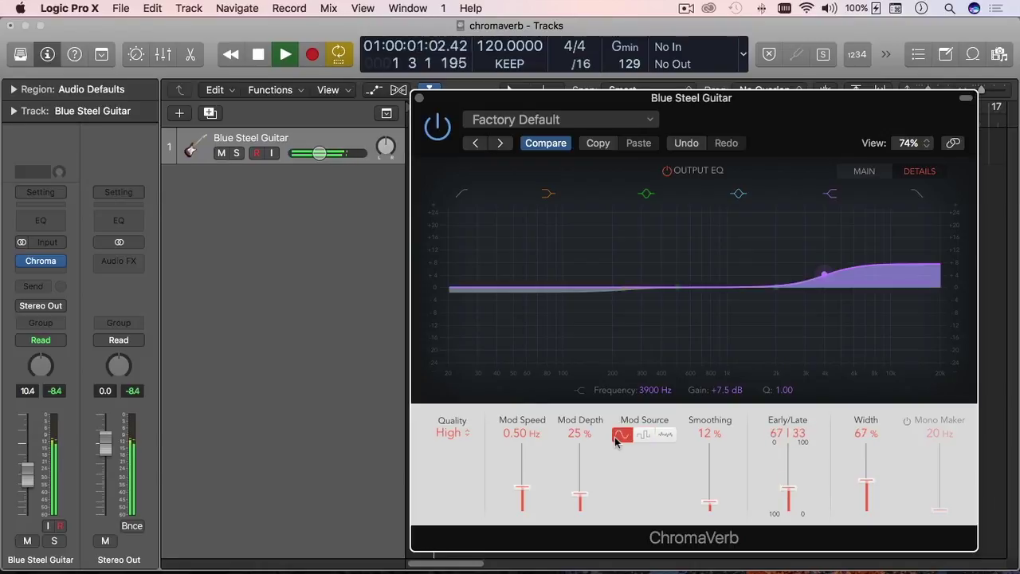
drag(710, 504, 725, 465)
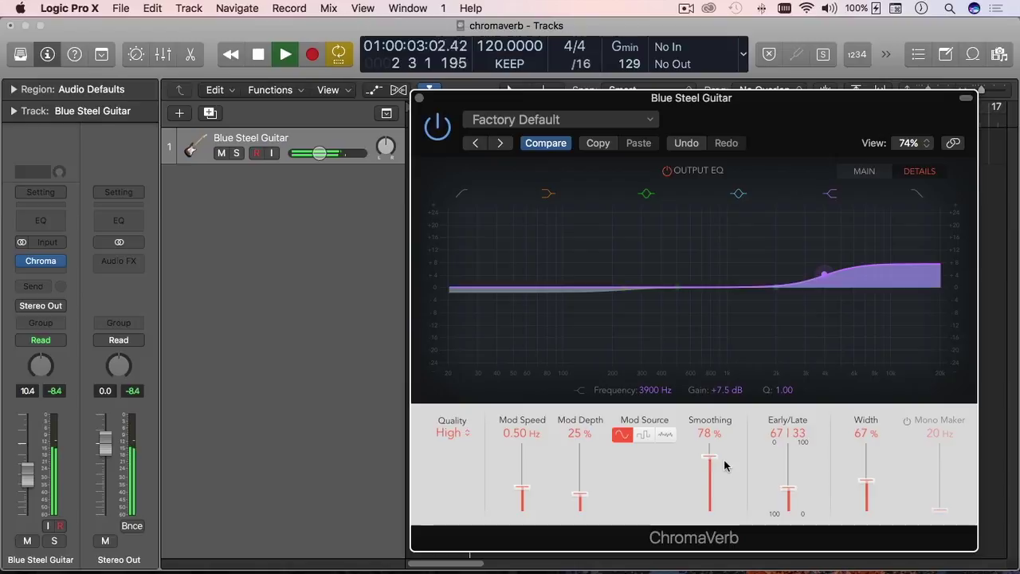
Set the modulation depth to 44% and speed to 3.00 Hz, and check the quality options, keeping High
mouse_move(591, 494)
mouse_down()
mouse_move(590, 460)
mouse_move(586, 480)
mouse_up()
drag(522, 487, 524, 466)
click(451, 433)
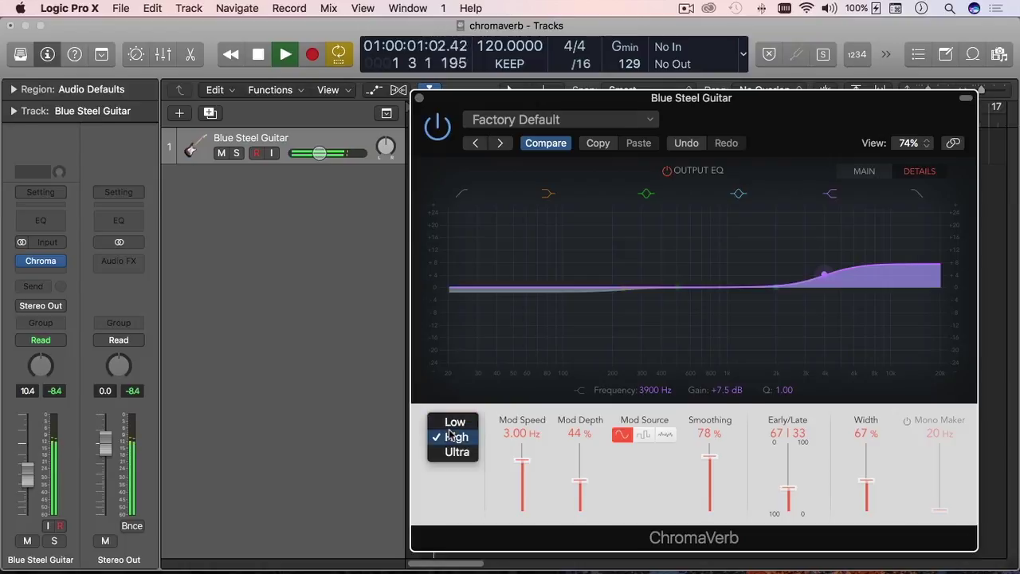
click(462, 489)
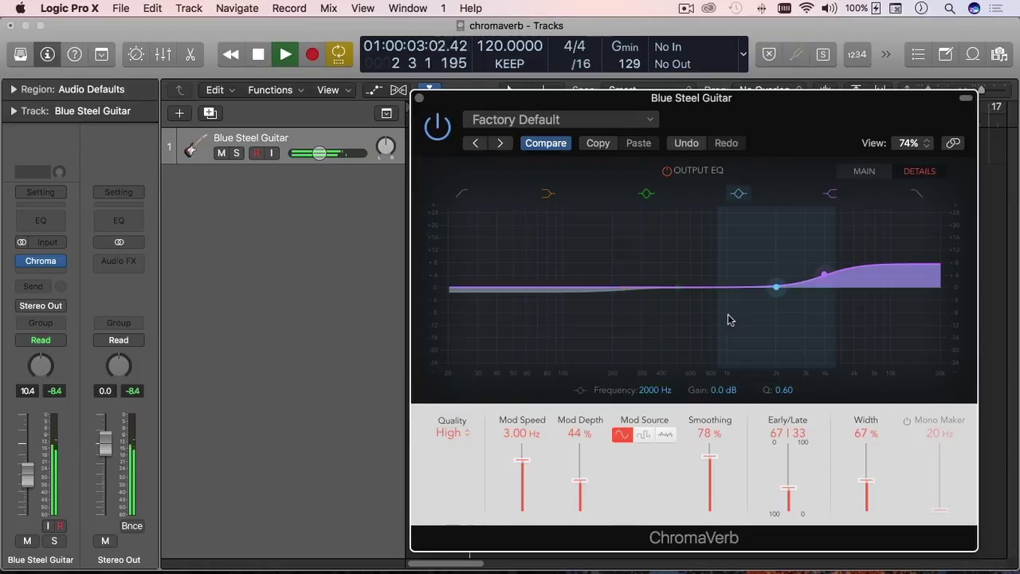
Dip the output EQ's 2000 Hz band by about 6 dB, stop playback and return to the main controls
drag(775, 287, 775, 306)
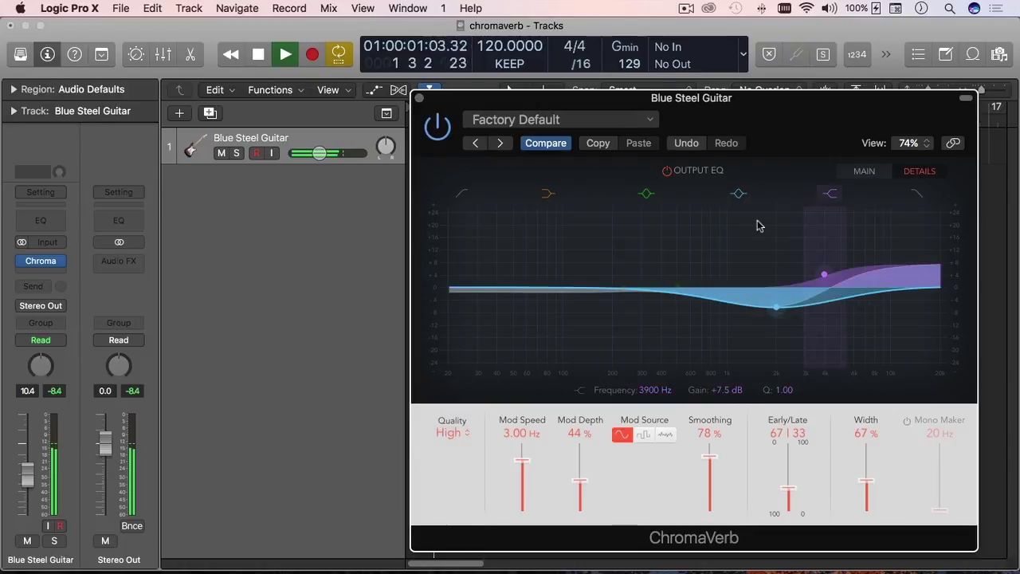
key(space)
click(864, 170)
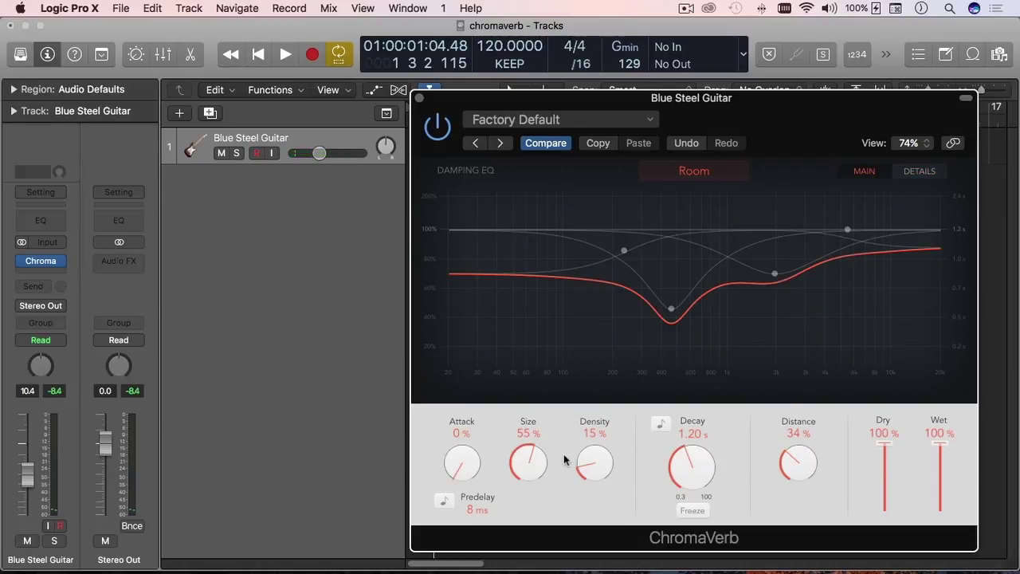
Try room types such as Airy, Smooth Space and Vocal Hall, settle on Dark Room and start the loop
click(728, 174)
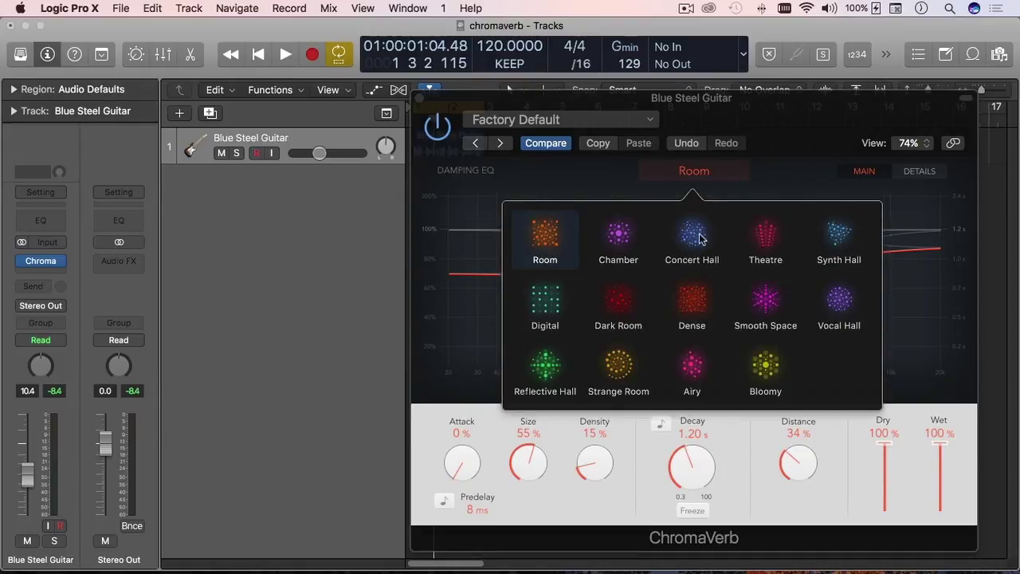
click(689, 365)
click(781, 296)
click(843, 235)
click(843, 295)
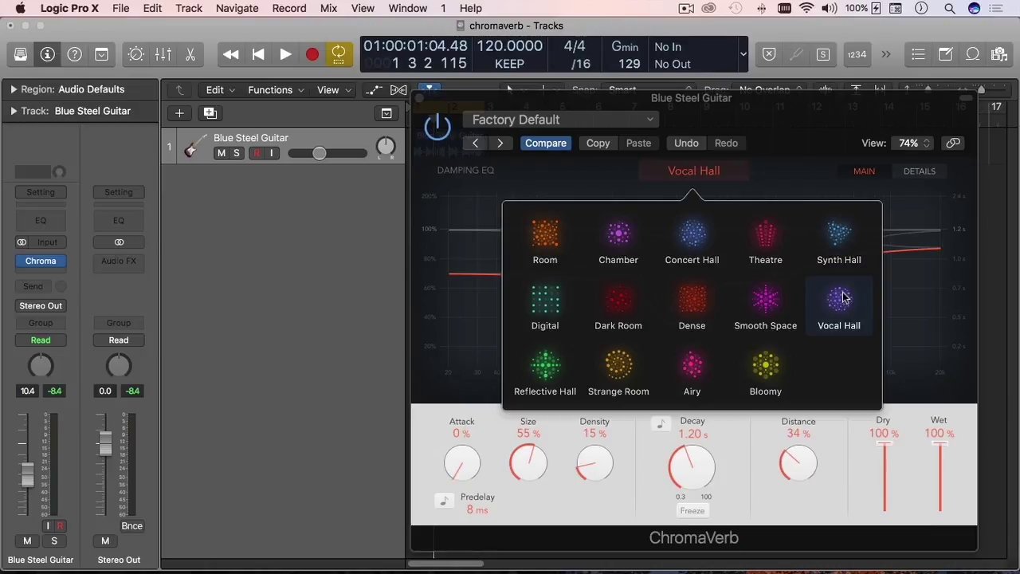
click(623, 252)
click(615, 319)
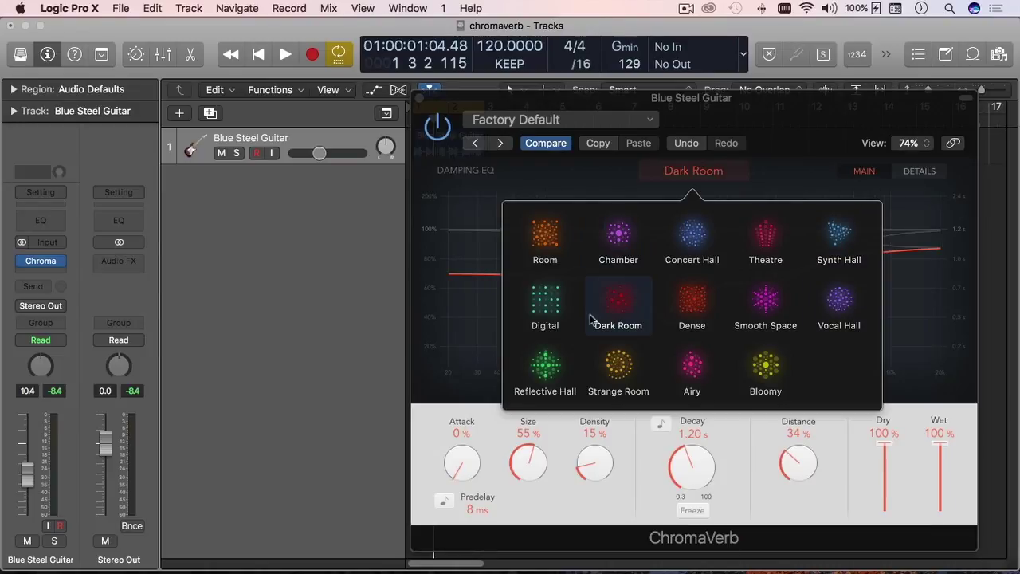
key(space)
click(782, 506)
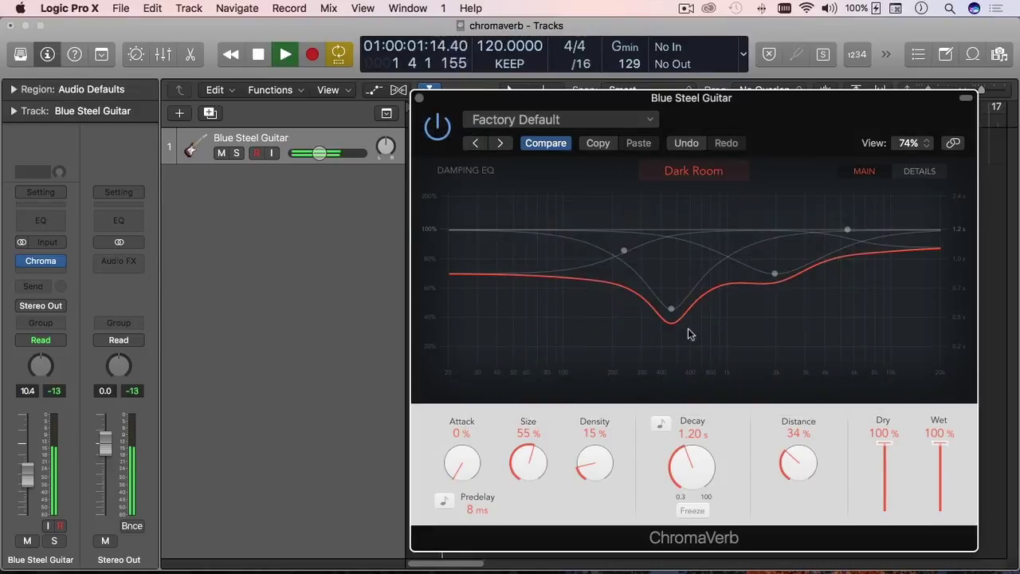
Raise the damping EQ's 450 Hz band to 1.60x, boost the low shelf and pull the high shelf to 0.26x at 740 Hz
drag(673, 311, 673, 206)
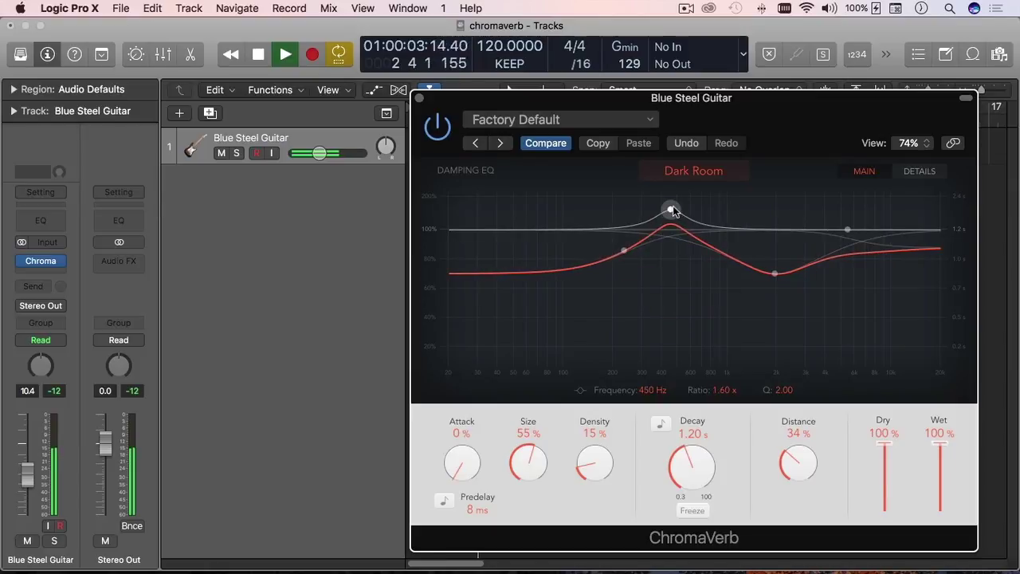
drag(624, 249, 622, 220)
mouse_move(622, 185)
mouse_down()
mouse_move(608, 318)
mouse_move(619, 195)
mouse_up()
drag(847, 229, 708, 290)
Audition the distance at 72%, set the decay to 3.50 s, density to 64% and distance to 44%, and stop playback
drag(779, 459, 819, 379)
drag(685, 472, 712, 459)
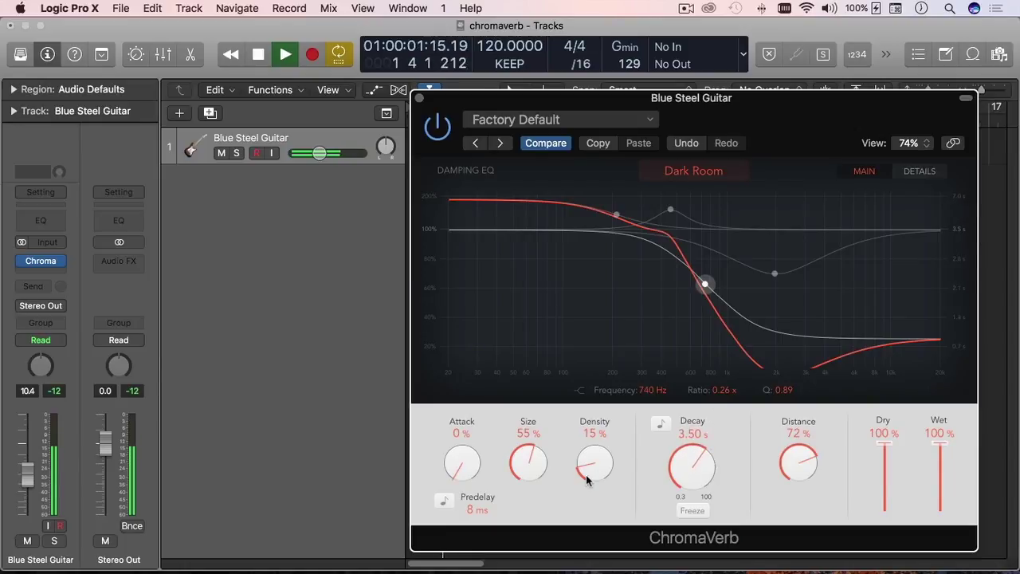
drag(589, 457, 642, 371)
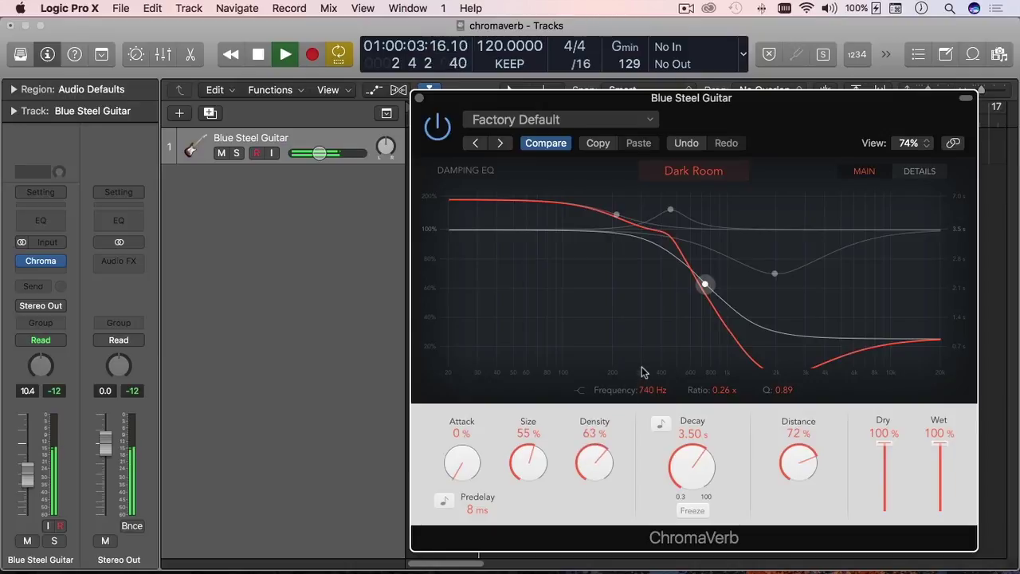
drag(797, 462, 781, 528)
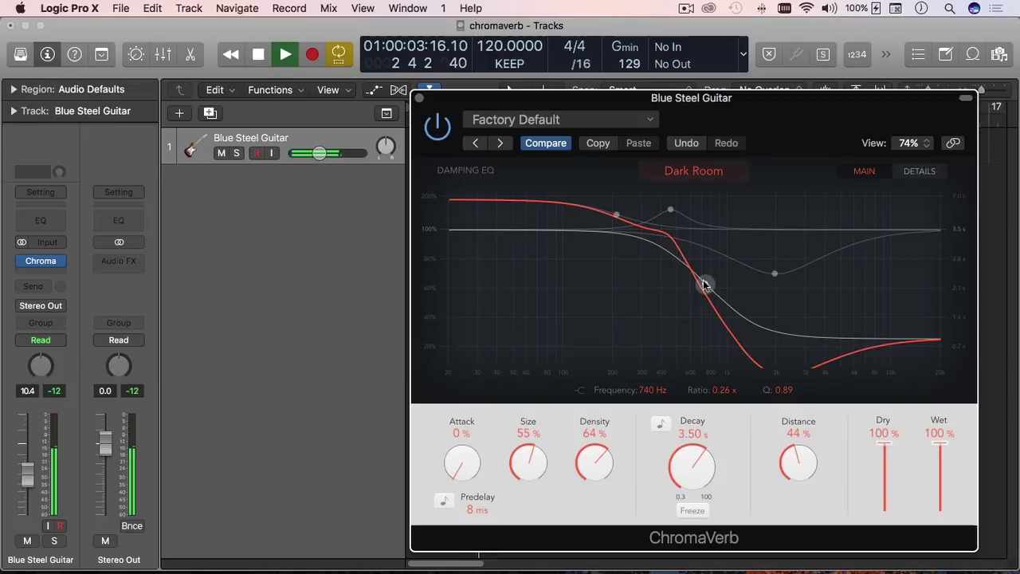
key(space)
Look through ChromaVerb's factory preset categories, including Spaces, Chambers and Halls
click(605, 124)
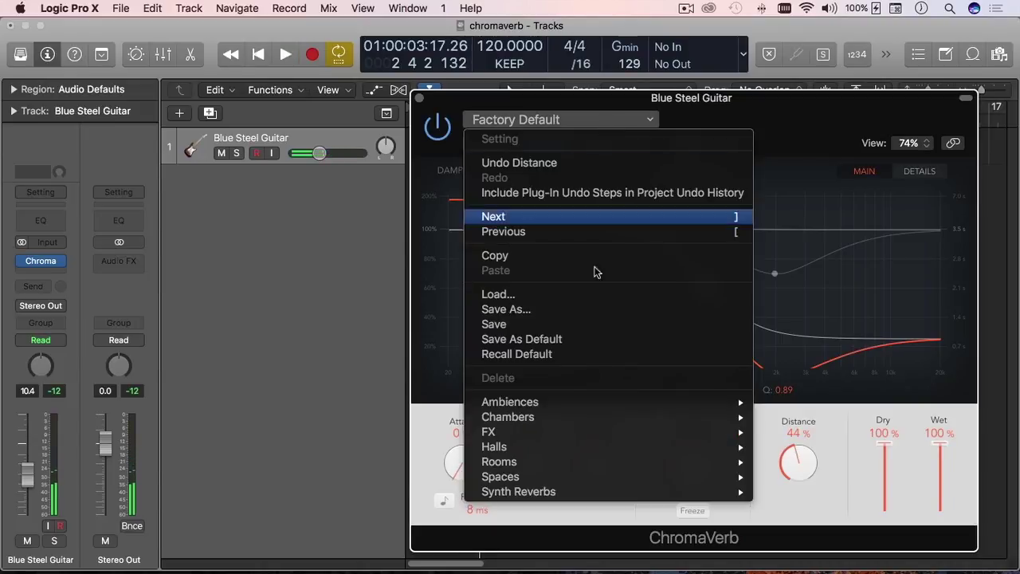
mouse_move(560, 410)
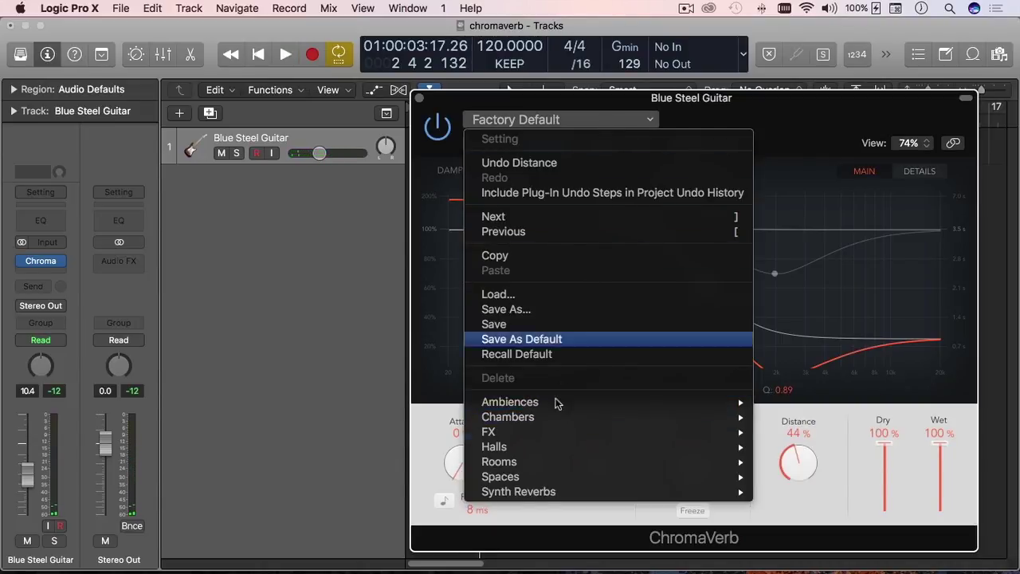
mouse_move(621, 499)
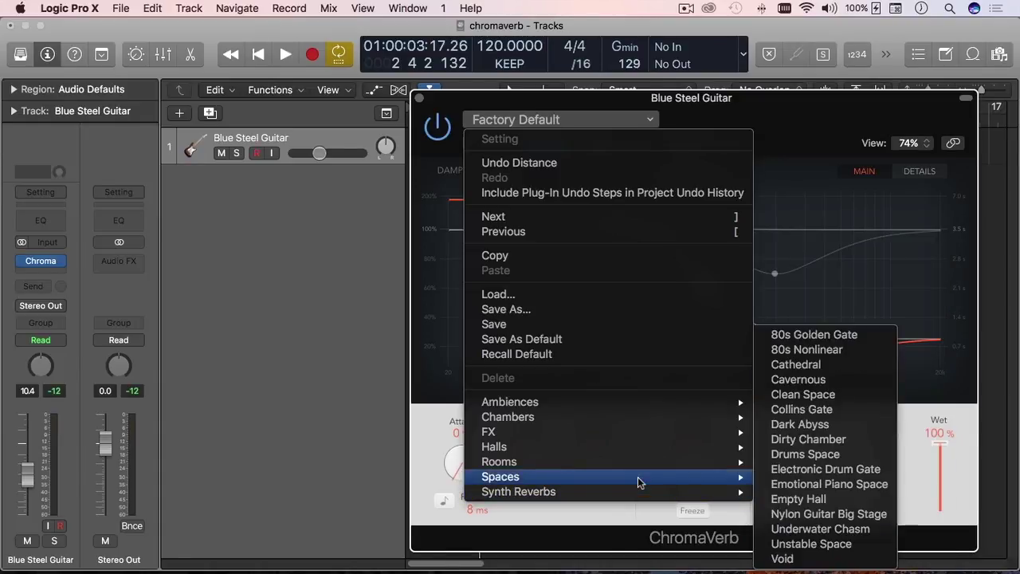
mouse_move(650, 412)
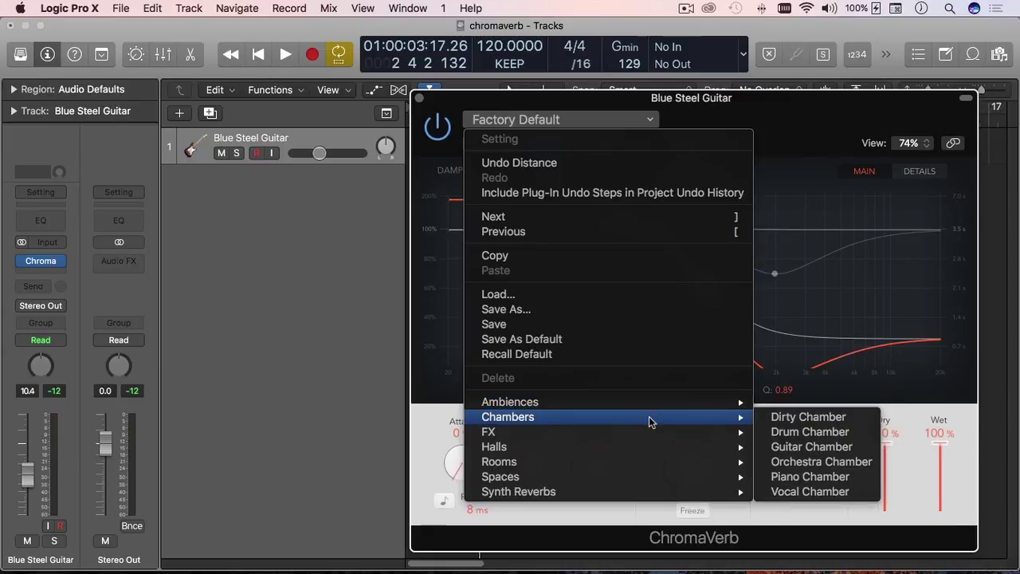
mouse_move(653, 443)
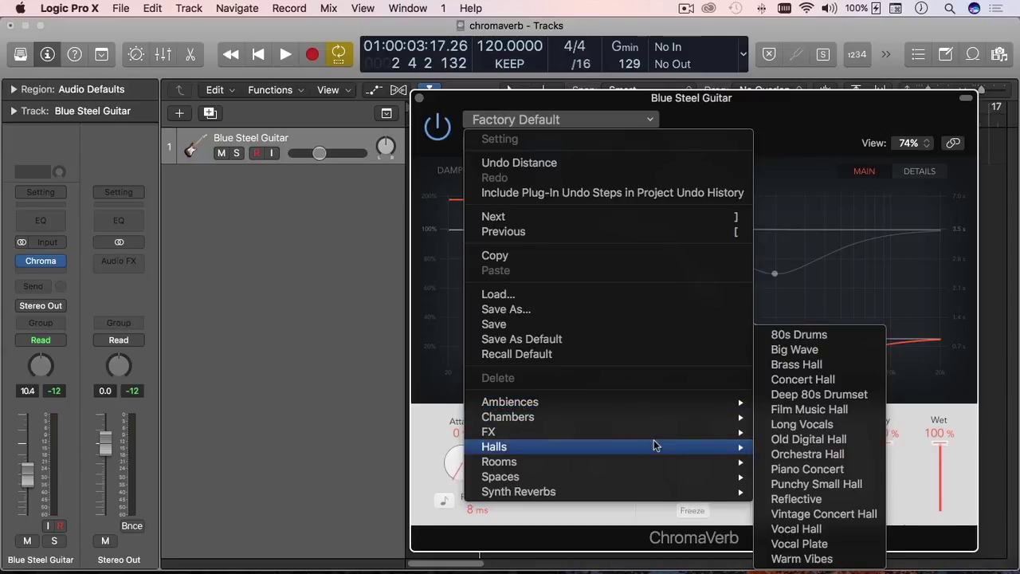